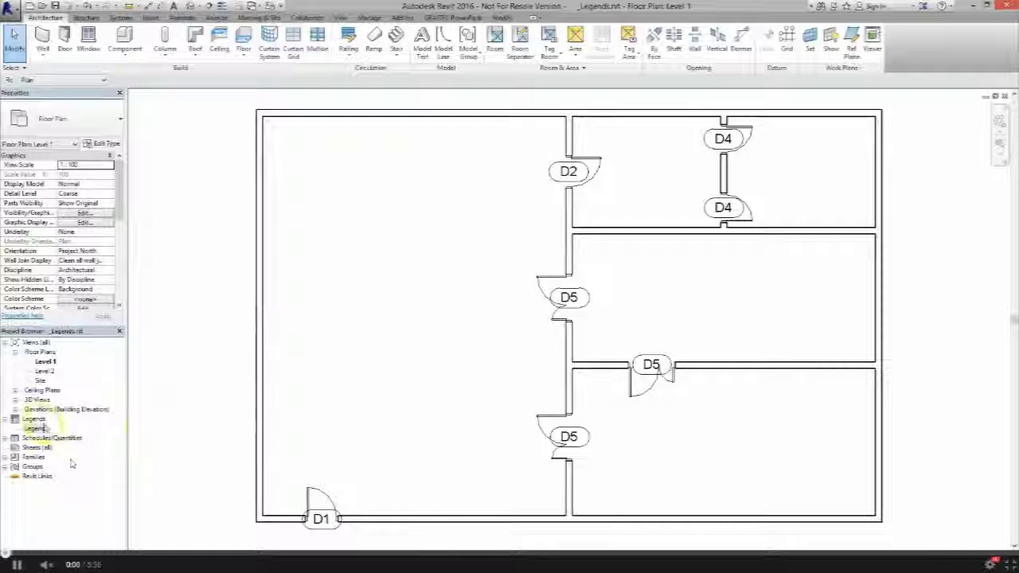
# Bring up the context menu for Legends in the Project Browser
pyautogui.rightClick(33, 419)
# Create a new legend view named Door Legend 1
pyautogui.click(132, 428)
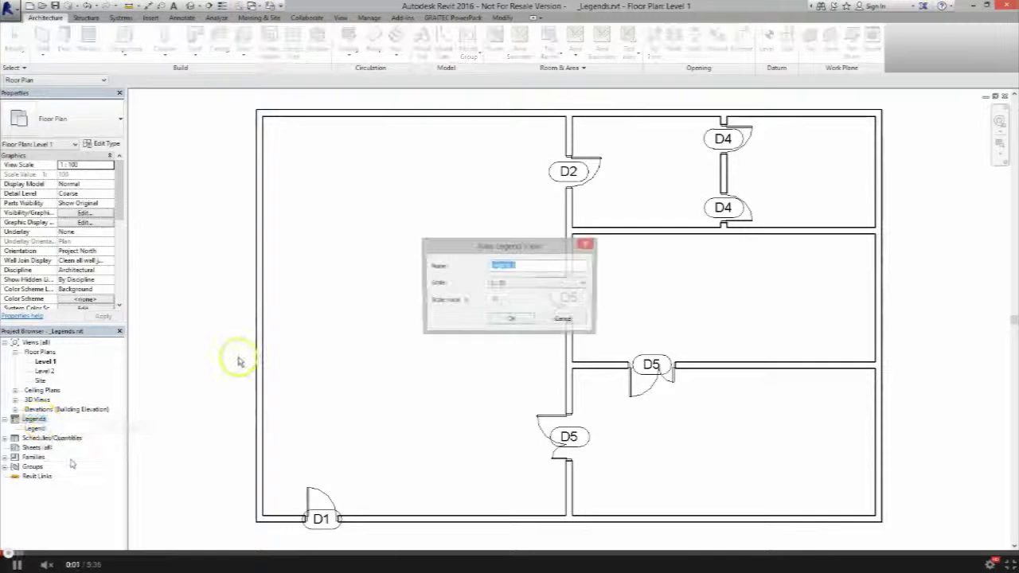
pyautogui.write('Door')
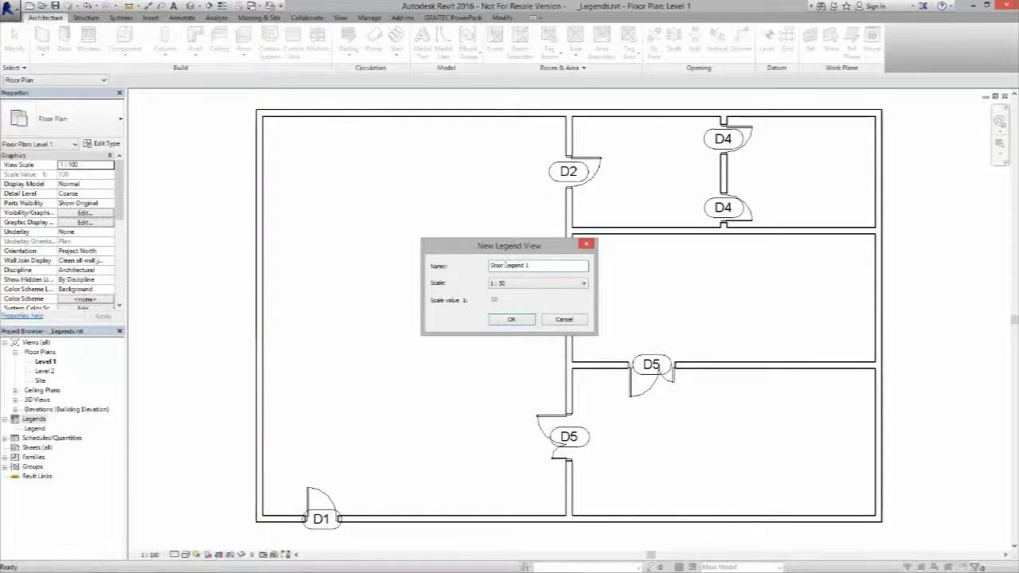
pyautogui.click(510, 319)
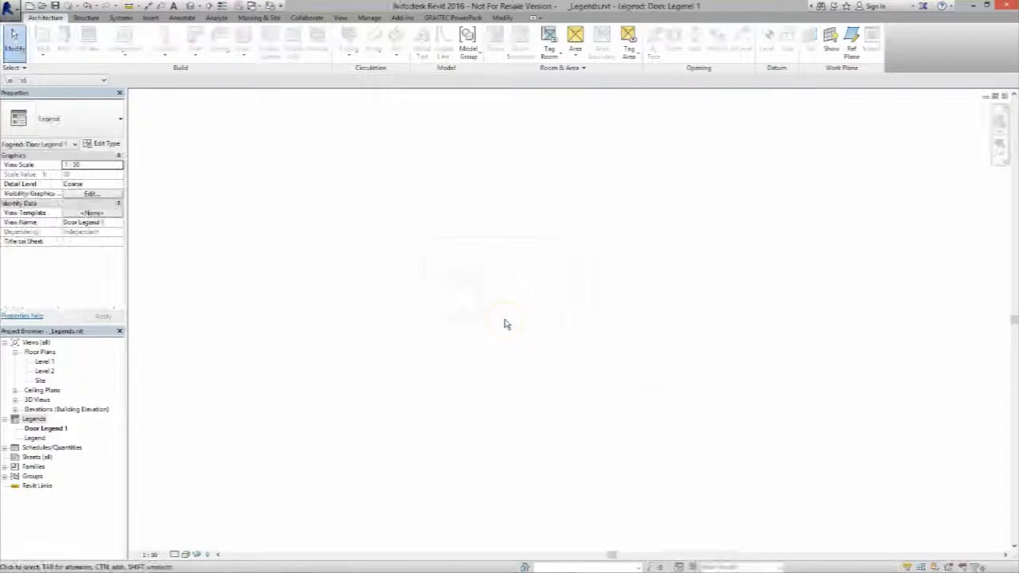
# Place a front-elevation M_Door-Passage-Uneven-Flush legend component and set the view to Shaded
pyautogui.click(182, 17)
pyautogui.click(335, 52)
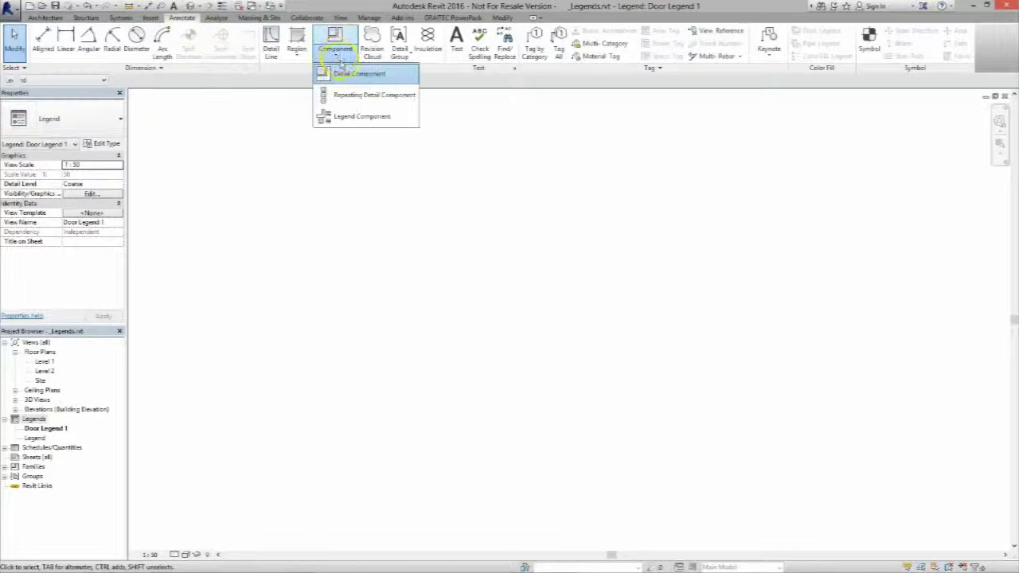
pyautogui.click(379, 118)
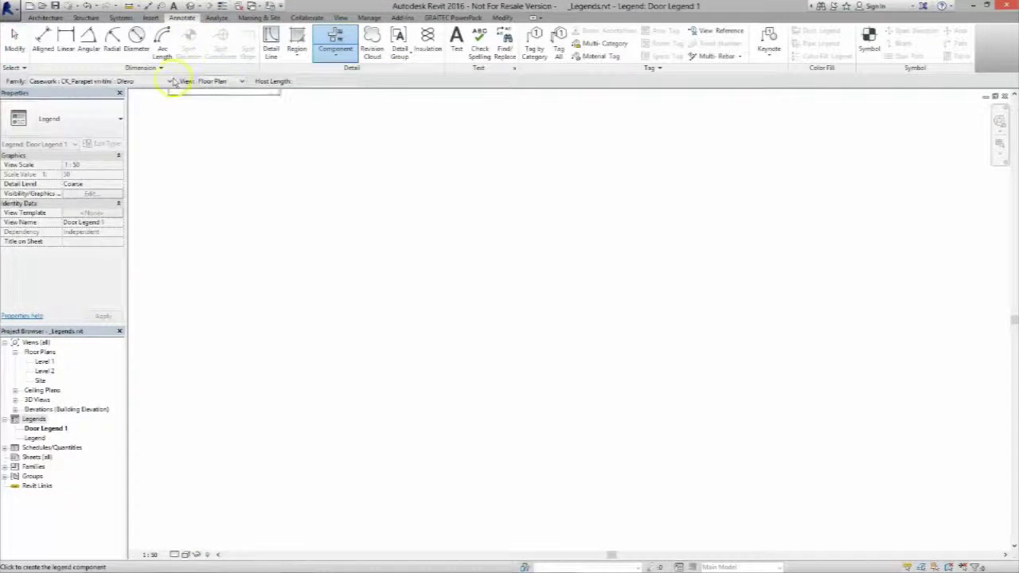
pyautogui.click(169, 81)
pyautogui.click(159, 269)
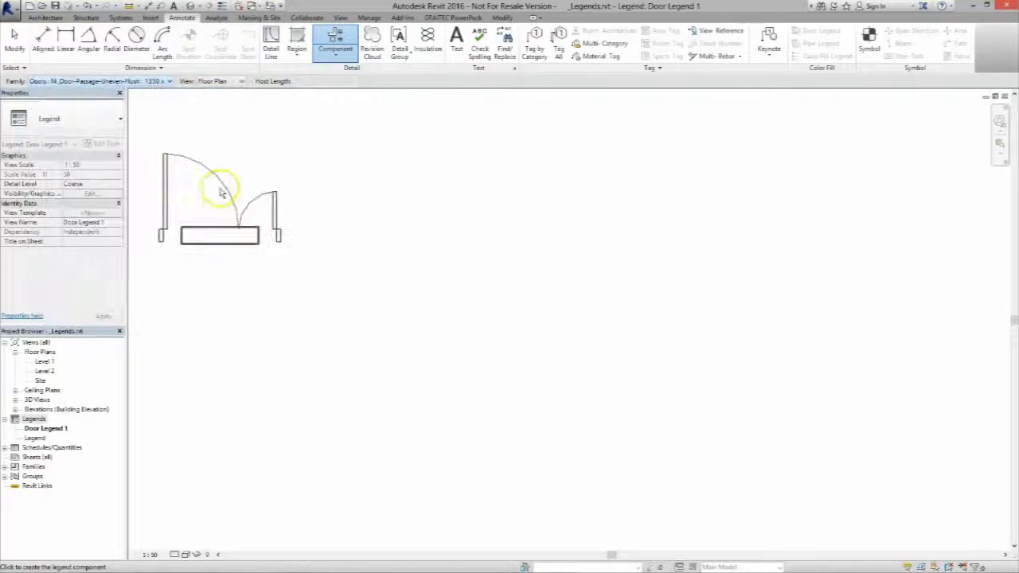
pyautogui.click(231, 82)
pyautogui.click(227, 100)
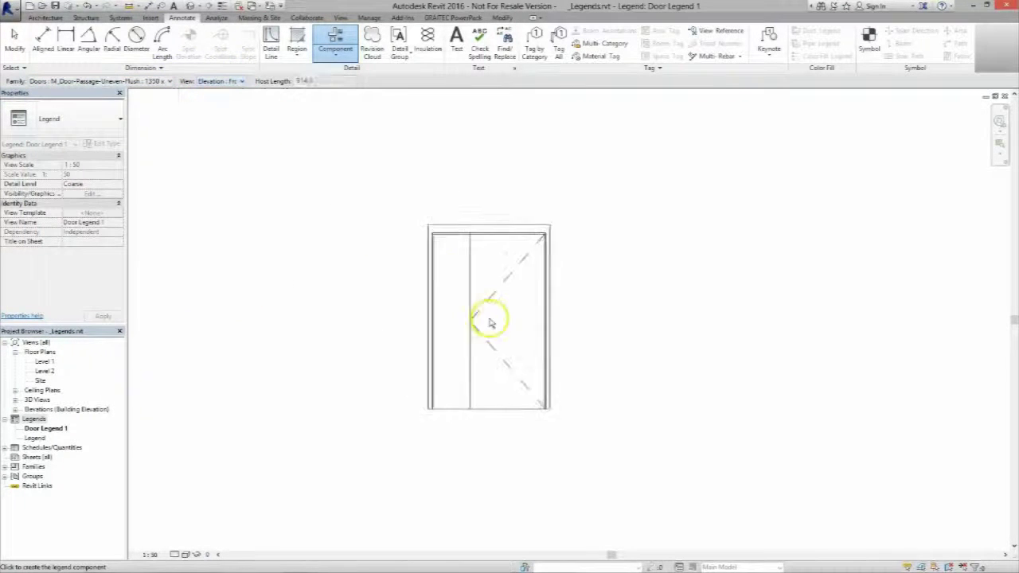
pyautogui.click(497, 343)
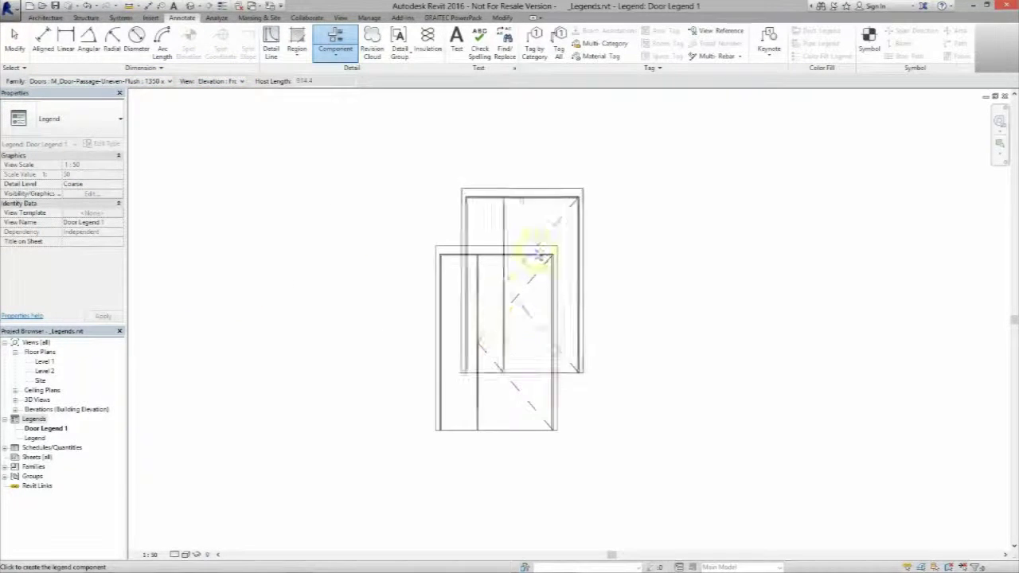
pyautogui.press('Escape')
pyautogui.click(197, 555)
pyautogui.click(215, 514)
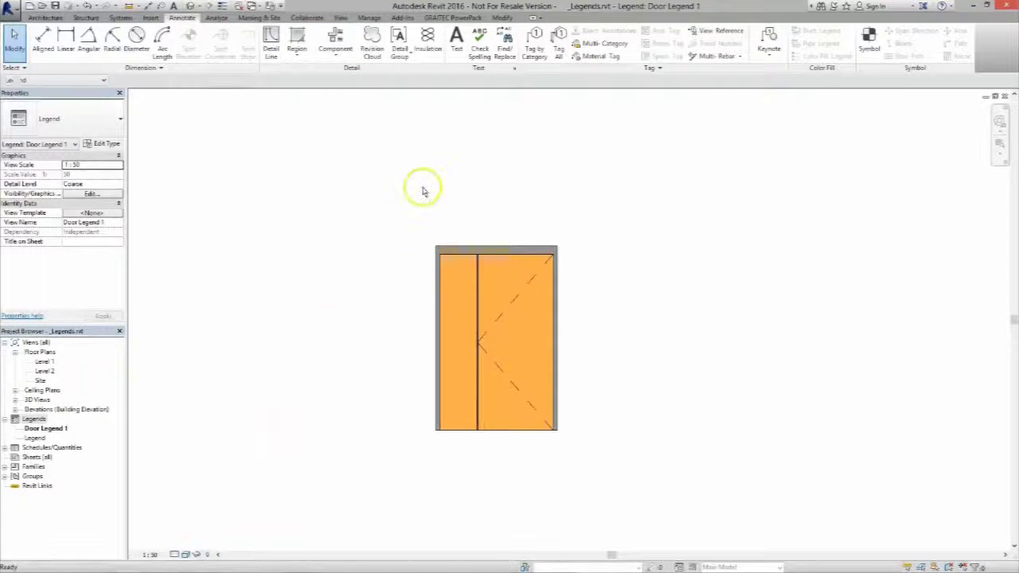
# Draw a rectangular detail-line frame around the door with a 3400 top edge
pyautogui.click(269, 40)
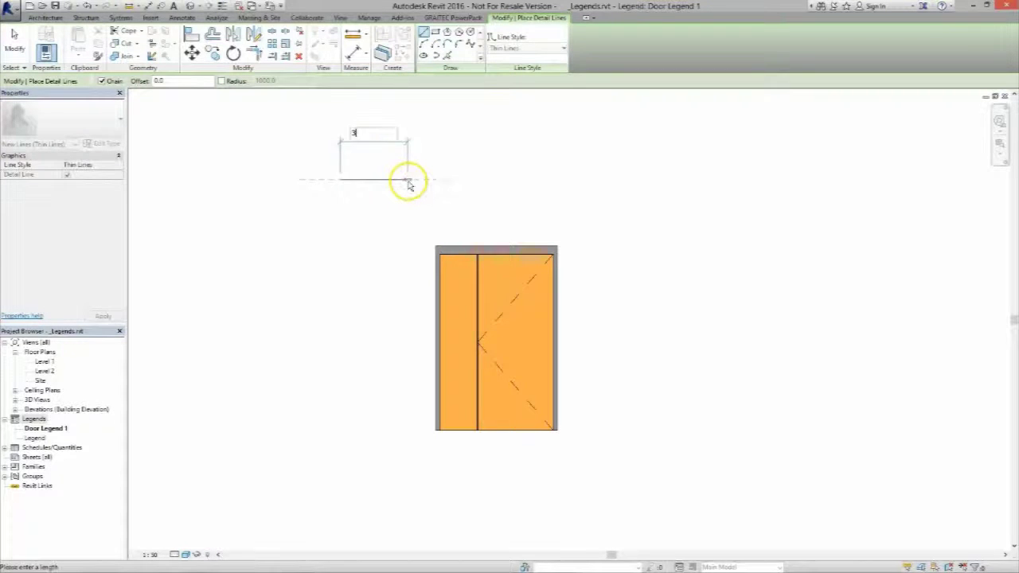
pyautogui.write('0')
pyautogui.press('Return')
pyautogui.click(625, 464)
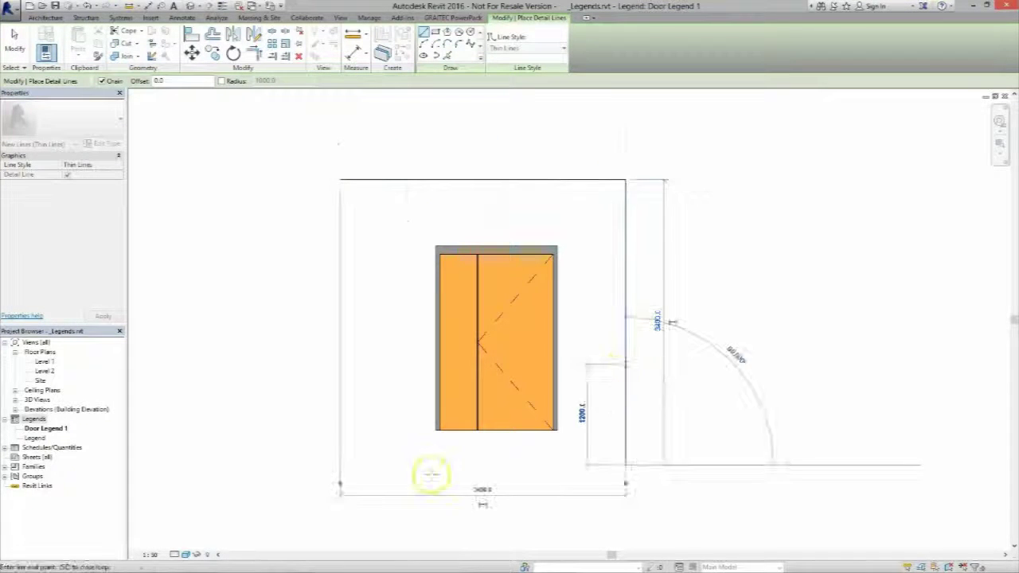
pyautogui.click(340, 465)
pyautogui.click(340, 181)
# Add left and right side columns and a header row line to the table
pyautogui.click(306, 180)
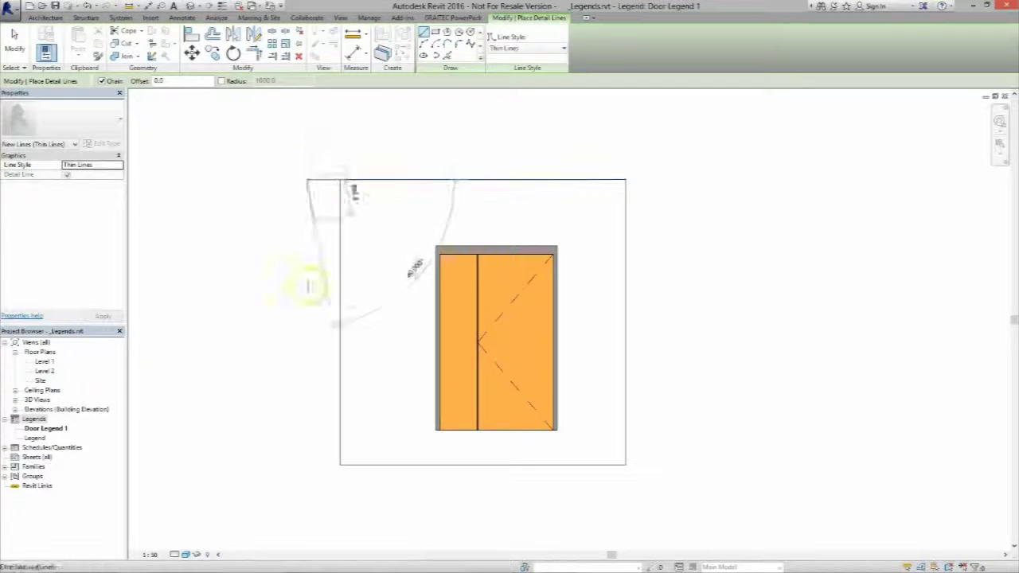
pyautogui.click(305, 464)
pyautogui.click(626, 179)
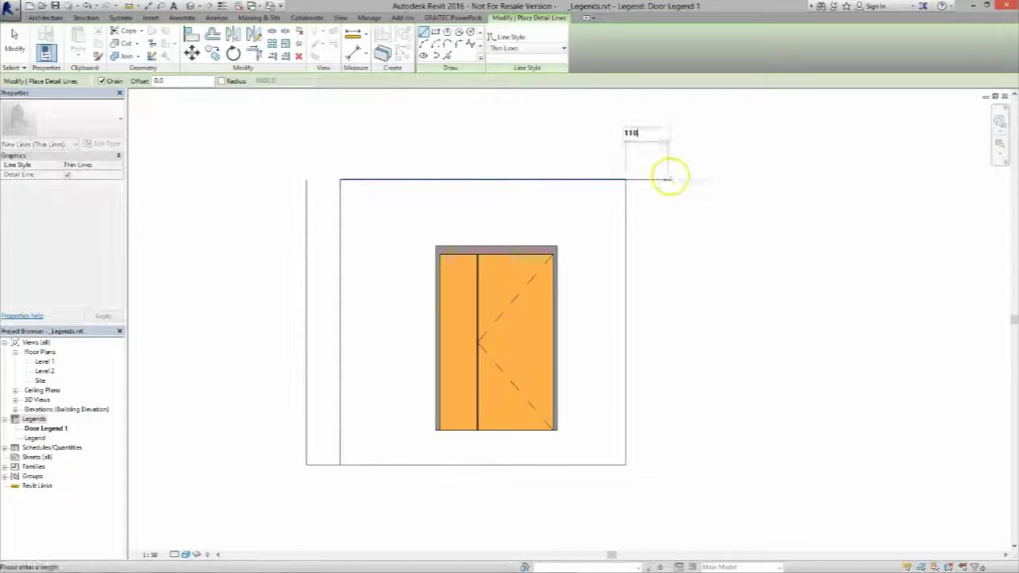
pyautogui.click(717, 464)
pyautogui.click(626, 464)
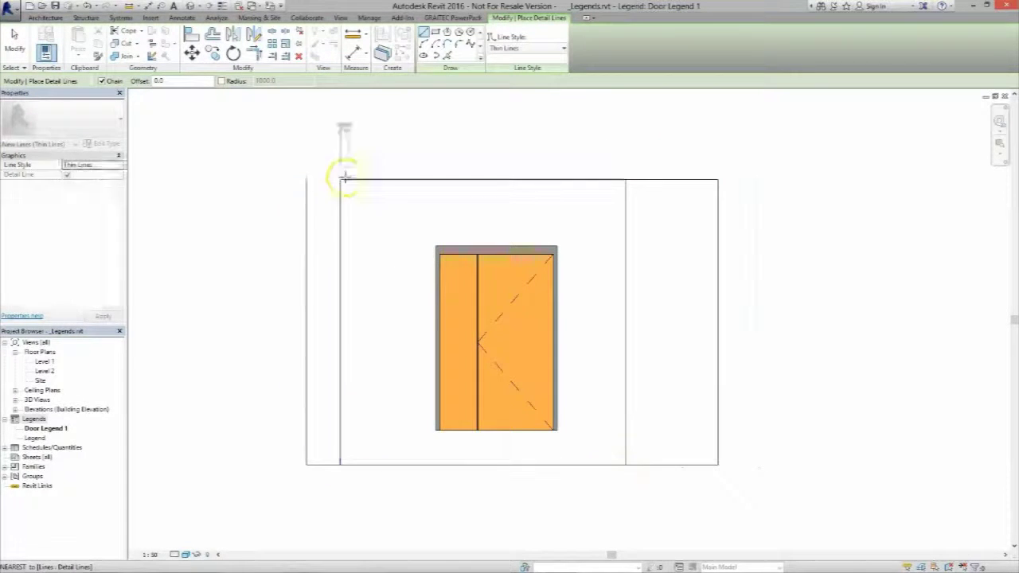
pyautogui.click(306, 154)
pyautogui.click(340, 155)
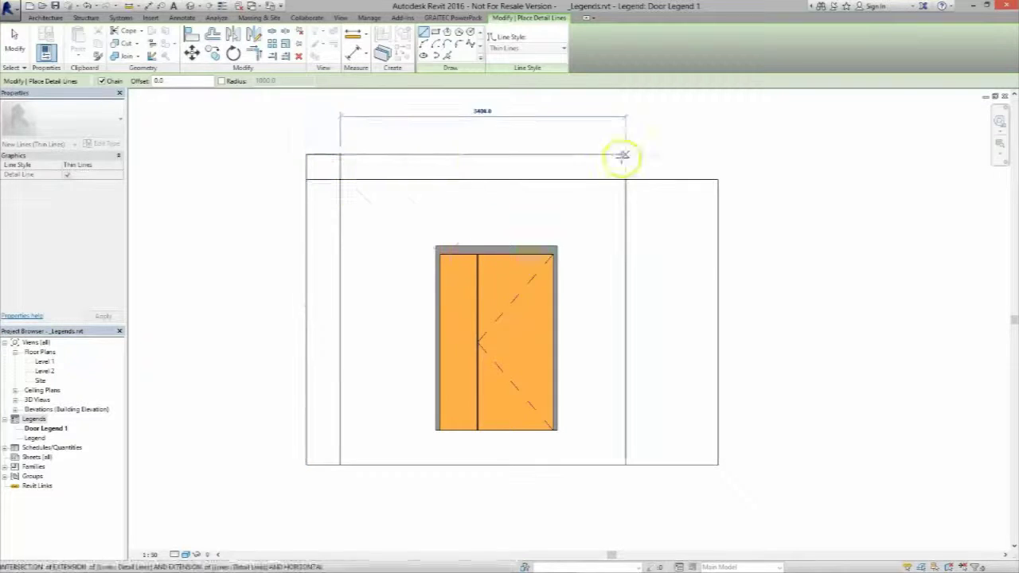
pyautogui.click(717, 155)
pyautogui.press('Escape')
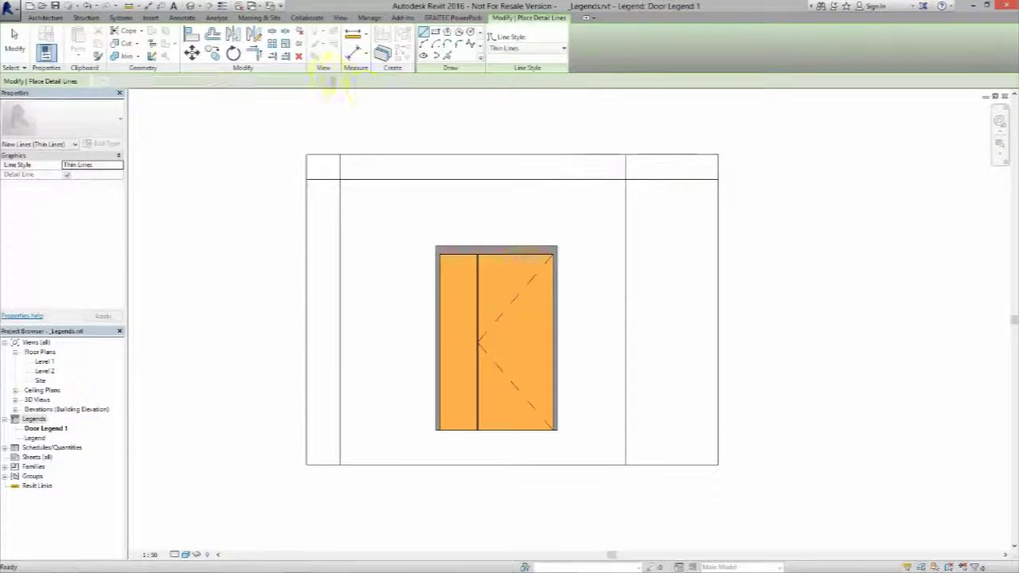
pyautogui.press('Escape')
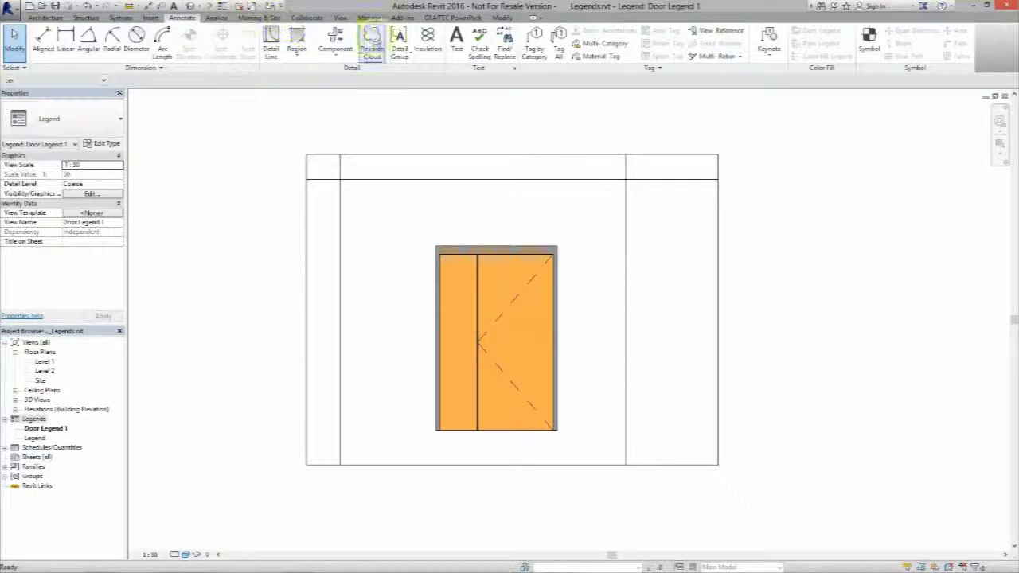
# Add the headings 'Design' and 'Parameter' in the top header cells
pyautogui.click(456, 40)
pyautogui.click(394, 165)
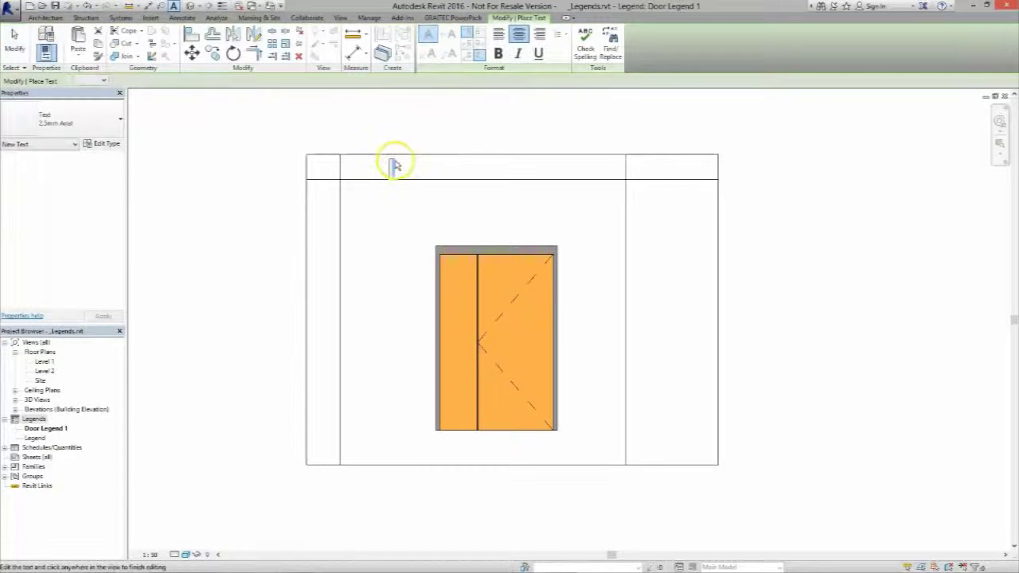
pyautogui.click(663, 162)
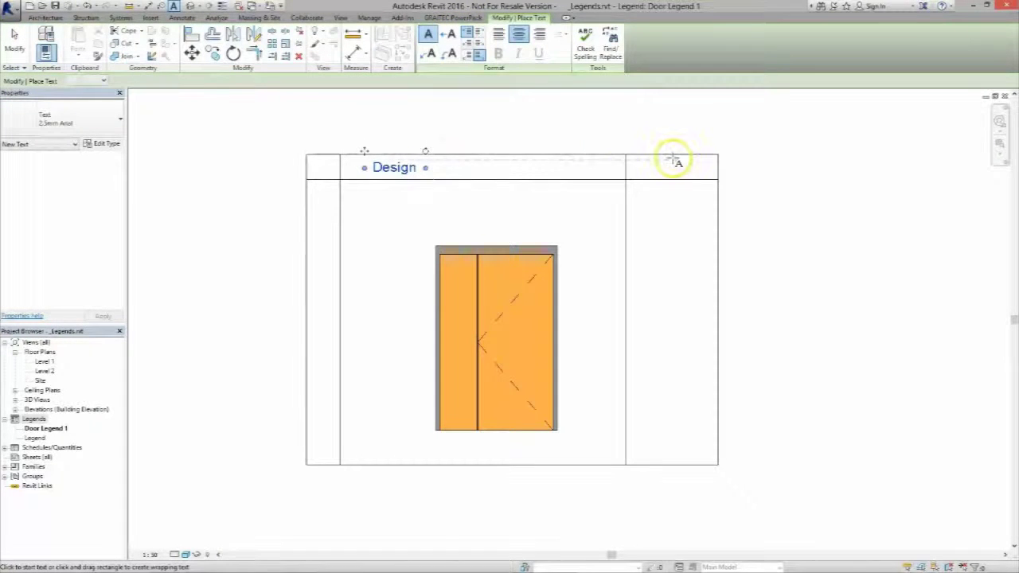
pyautogui.click(675, 163)
pyautogui.write('Parameter')
pyautogui.click(678, 127)
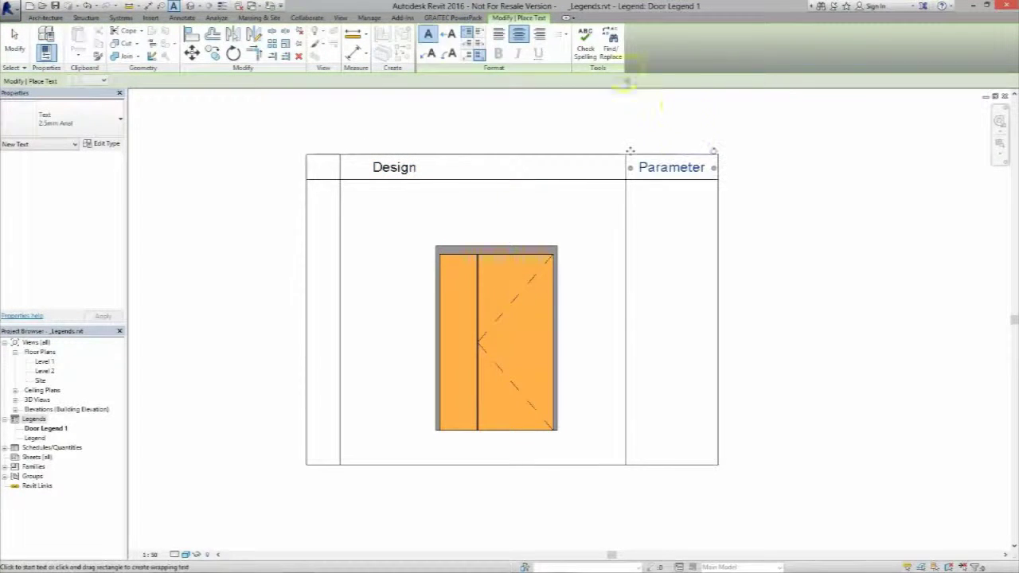
pyautogui.click(451, 18)
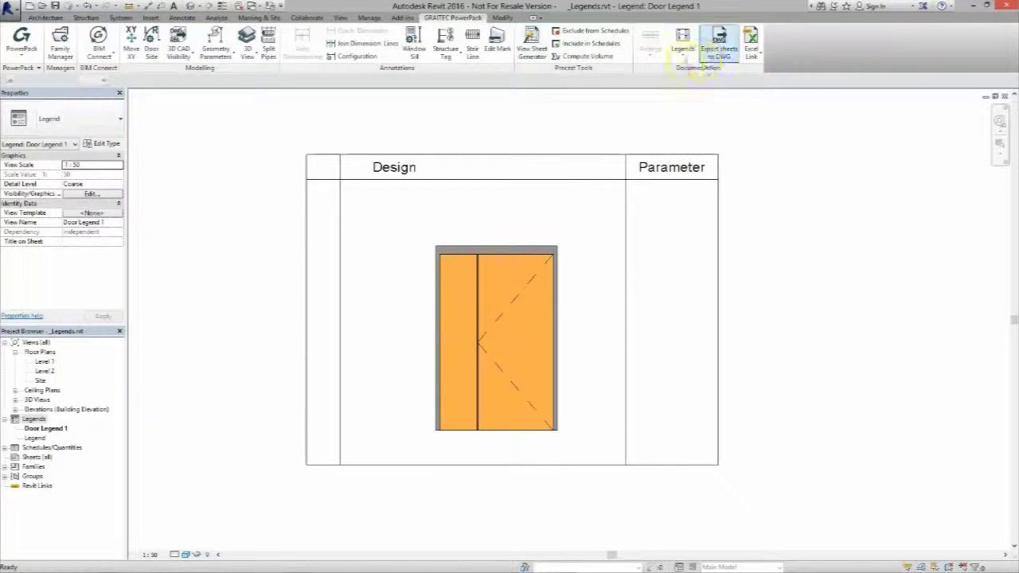
# Place a Parameter Value legend label under the Parameter heading and check its type
pyautogui.click(682, 62)
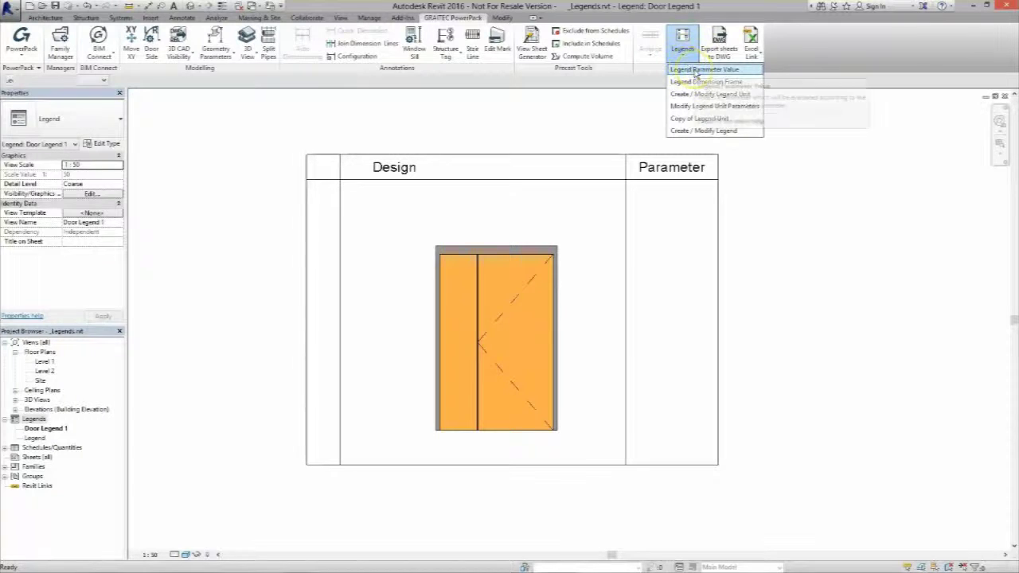
pyautogui.click(695, 73)
pyautogui.click(667, 201)
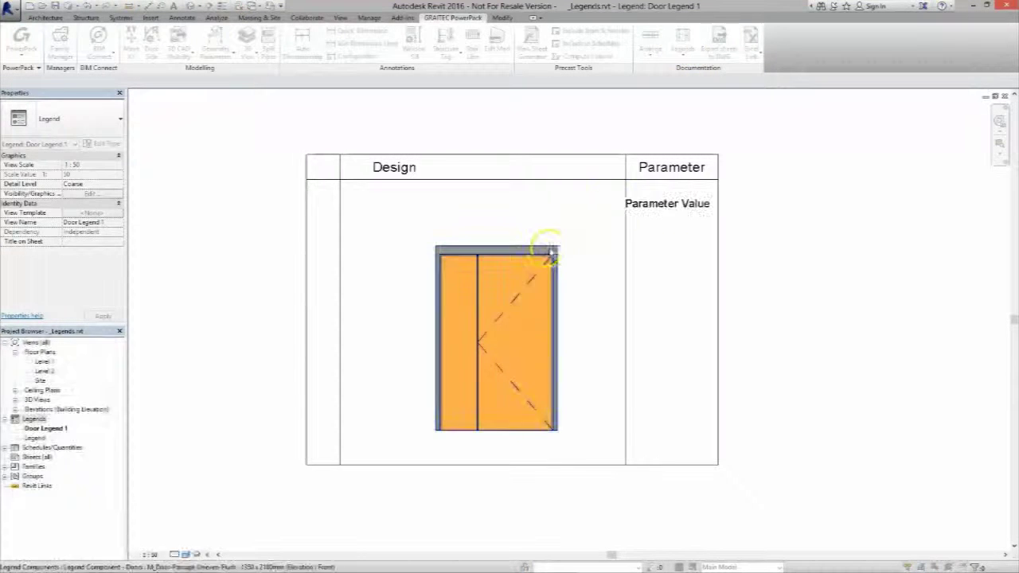
pyautogui.click(660, 205)
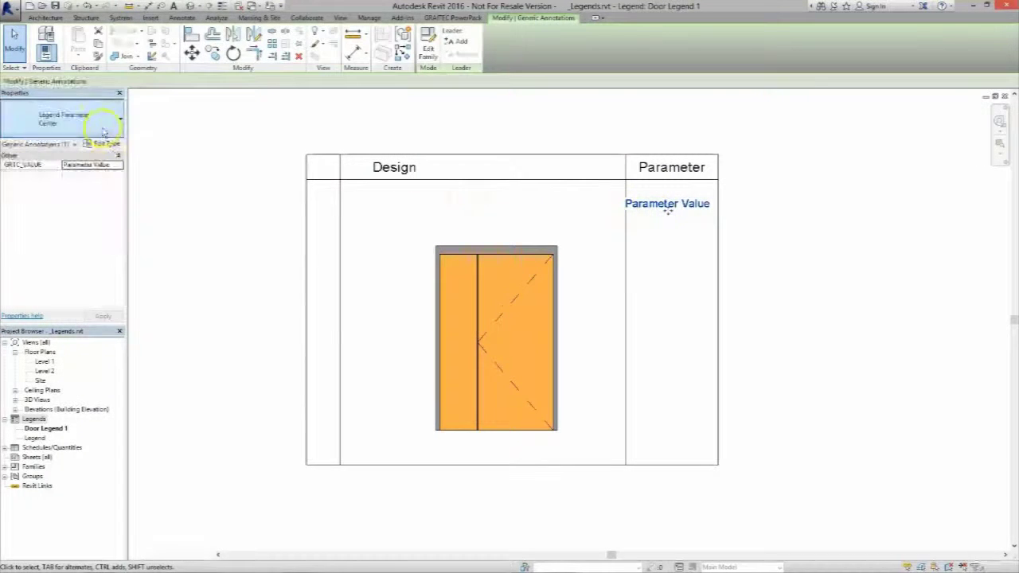
pyautogui.click(64, 118)
pyautogui.click(164, 172)
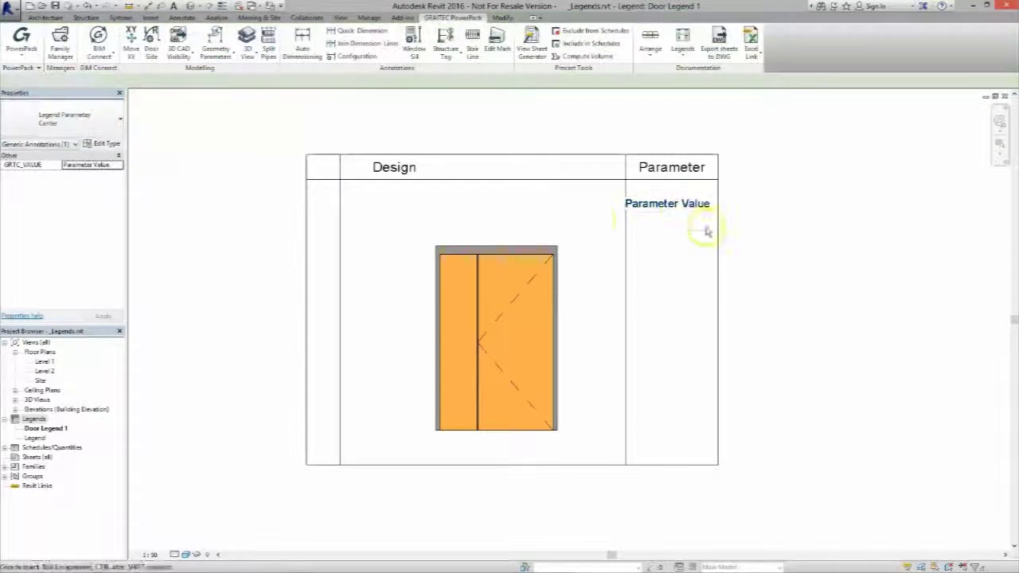
# Start a Legend Dimension Frame and place it in free space left of the legend
pyautogui.click(682, 47)
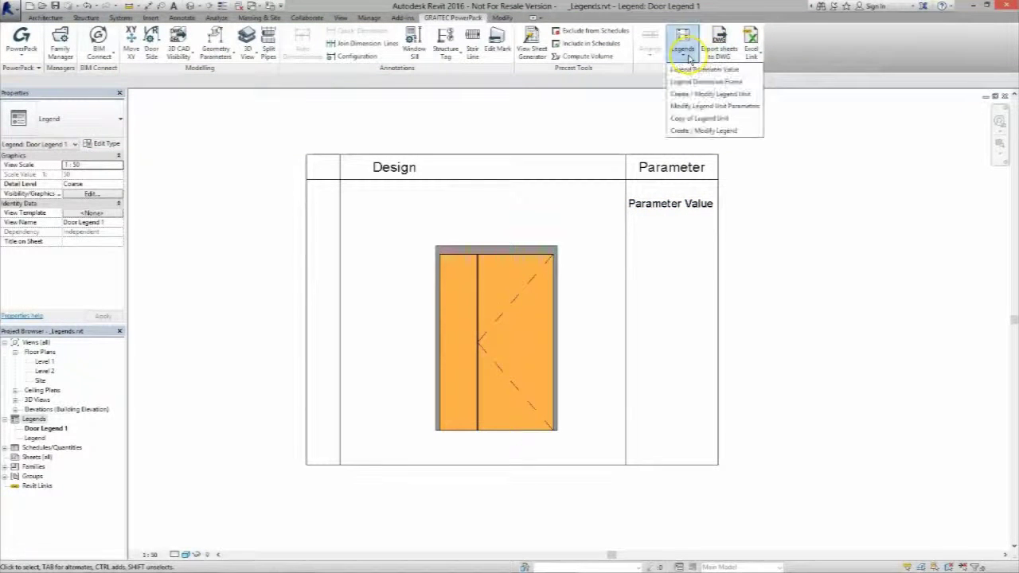
pyautogui.click(696, 82)
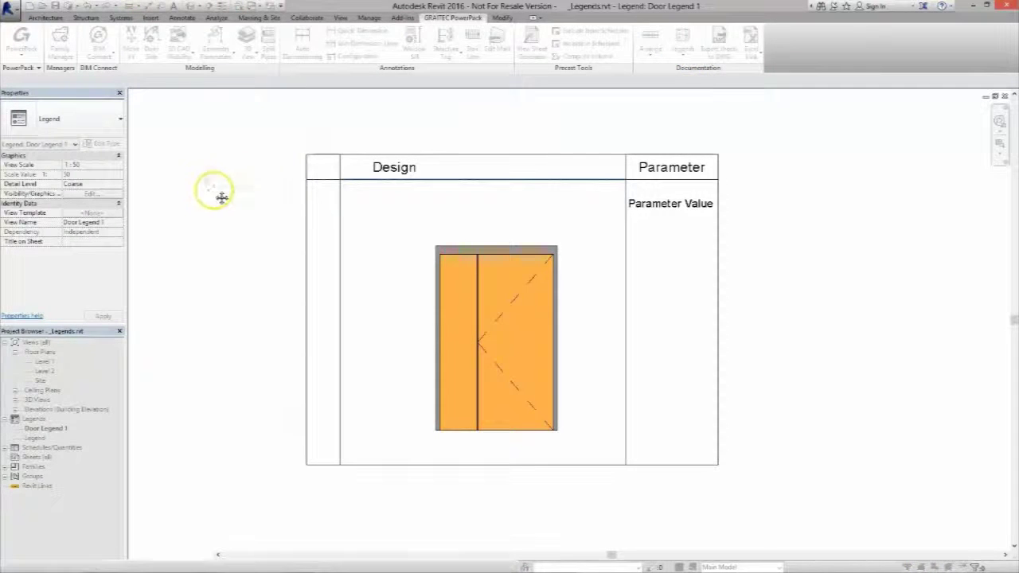
pyautogui.moveTo(185, 171); pyautogui.dragTo(516, 284, button='middle')
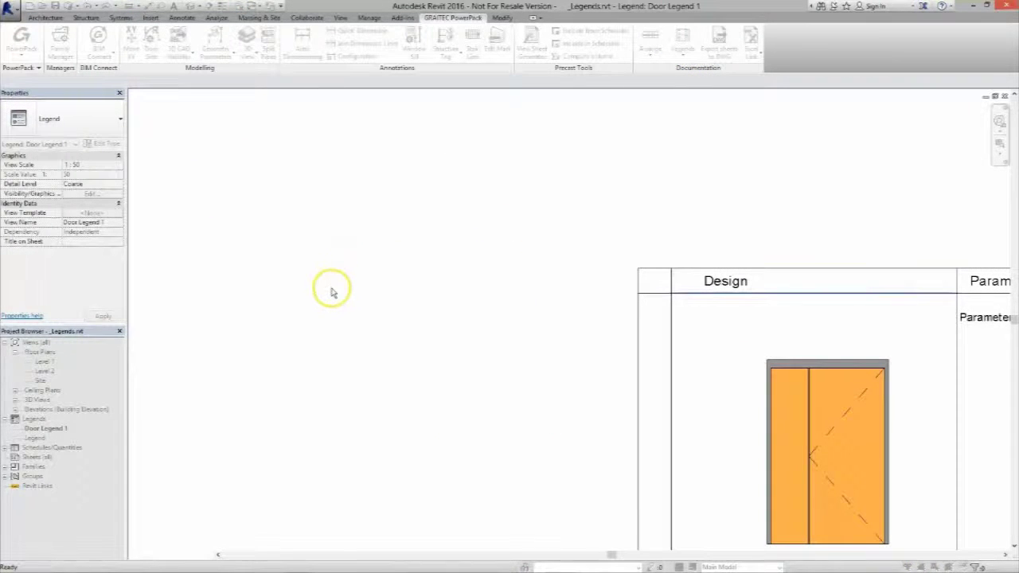
pyautogui.click(336, 292)
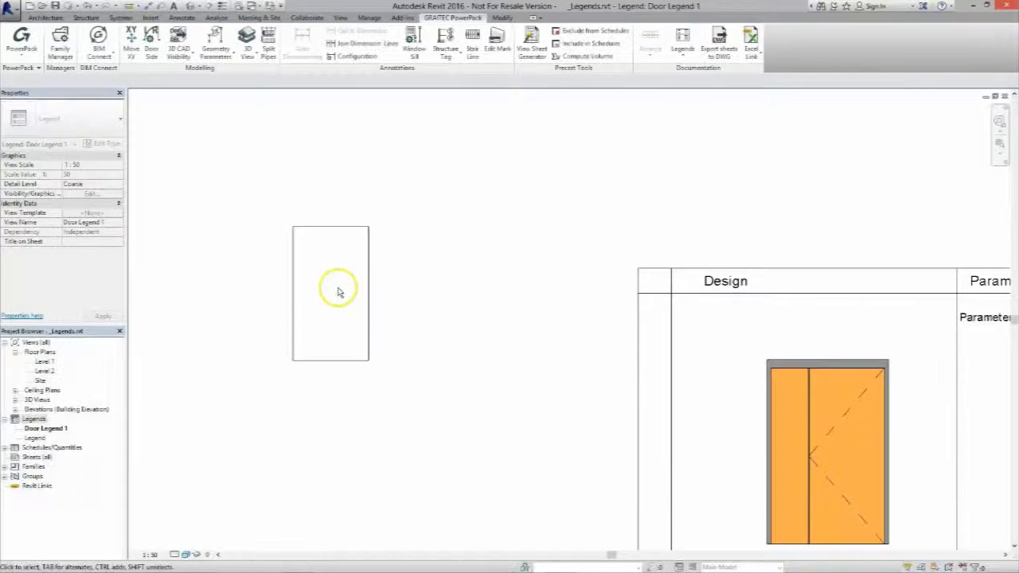
# Set the dimension frame's GRTC_WIDTH to 1350 and GRTC_HEIGHT to 2100
pyautogui.click(796, 362)
pyautogui.click(275, 81)
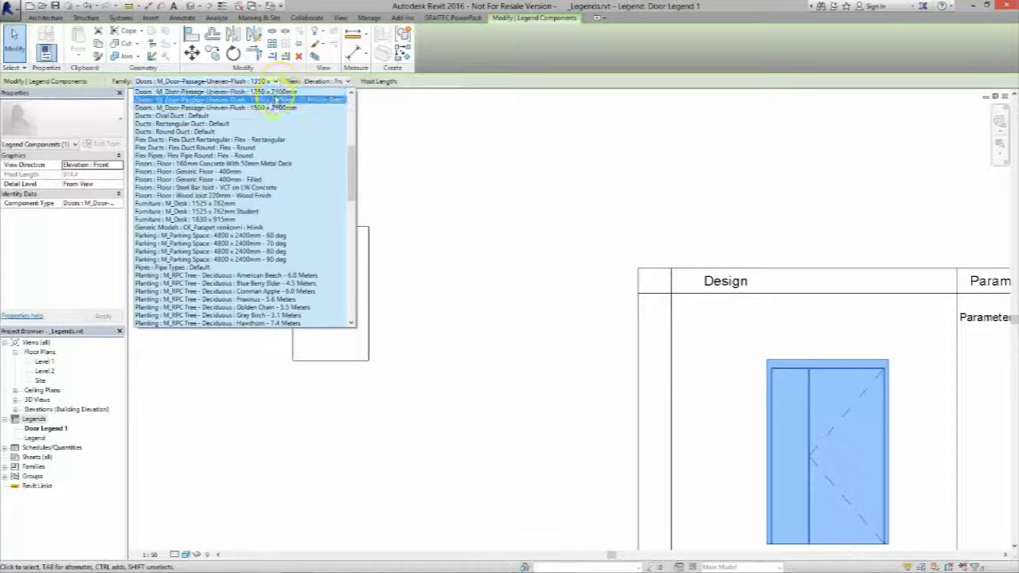
pyautogui.click(505, 175)
pyautogui.click(360, 226)
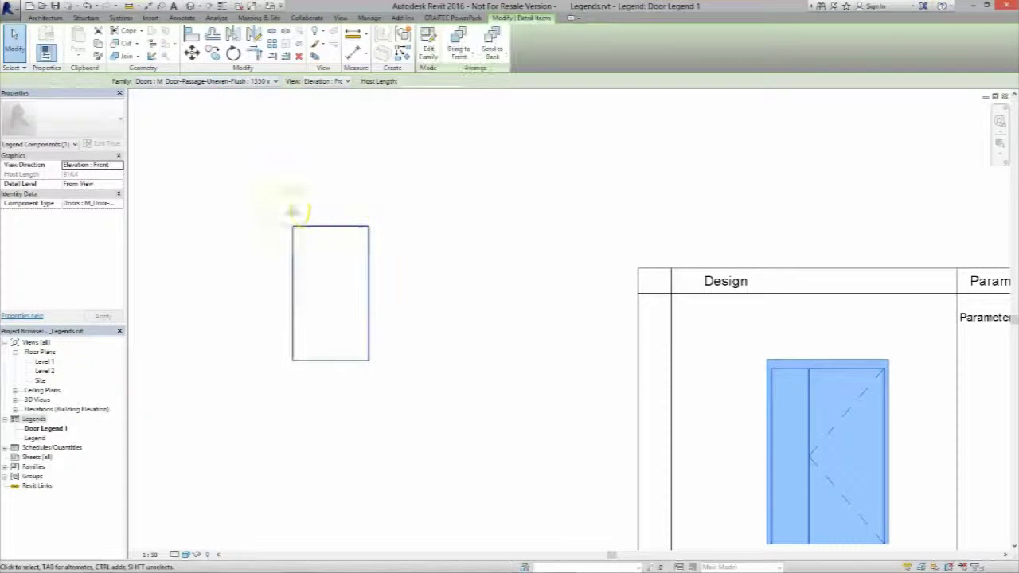
pyautogui.click(107, 203)
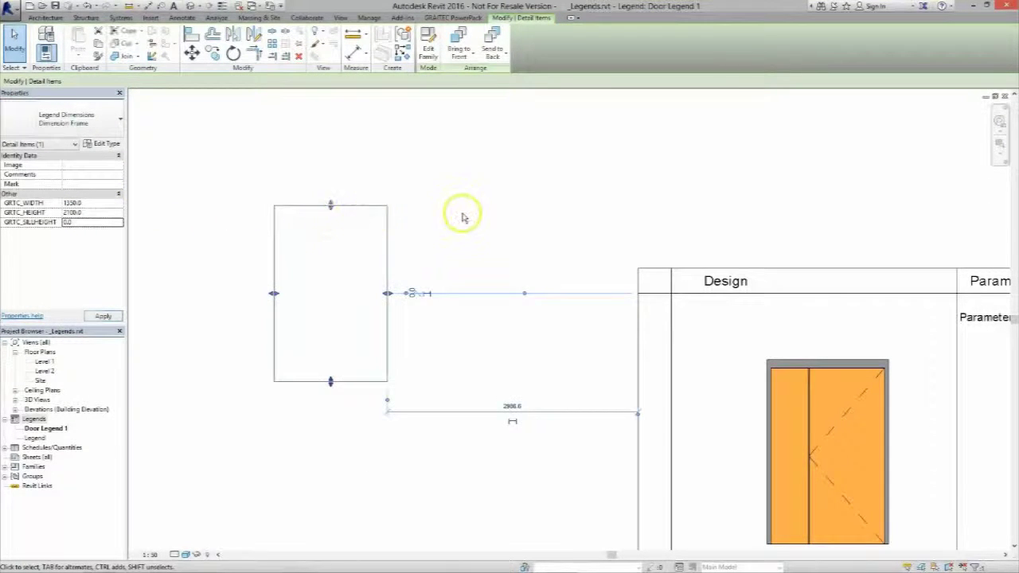
pyautogui.click(436, 157)
# Add aligned dimensions showing the frame's 2100 height and 1350 width
pyautogui.click(149, 6)
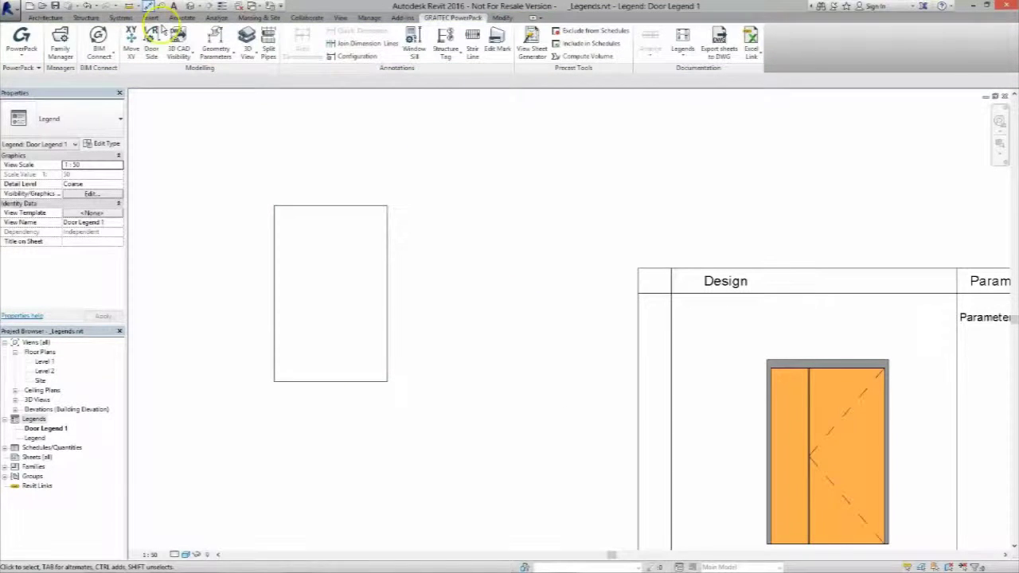
pyautogui.click(322, 381)
pyautogui.click(324, 206)
pyautogui.click(221, 216)
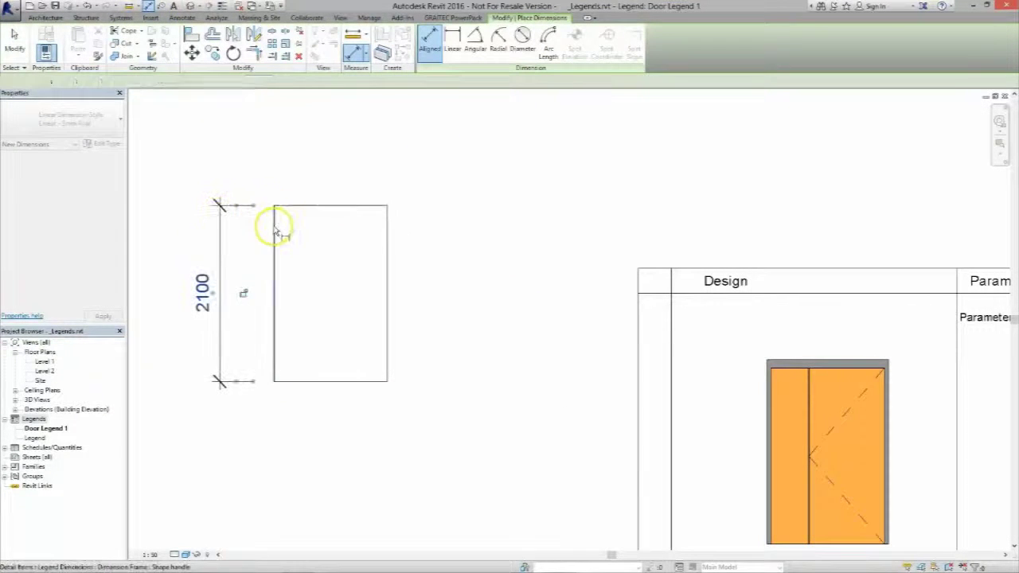
pyautogui.click(273, 228)
pyautogui.click(388, 233)
pyautogui.click(384, 157)
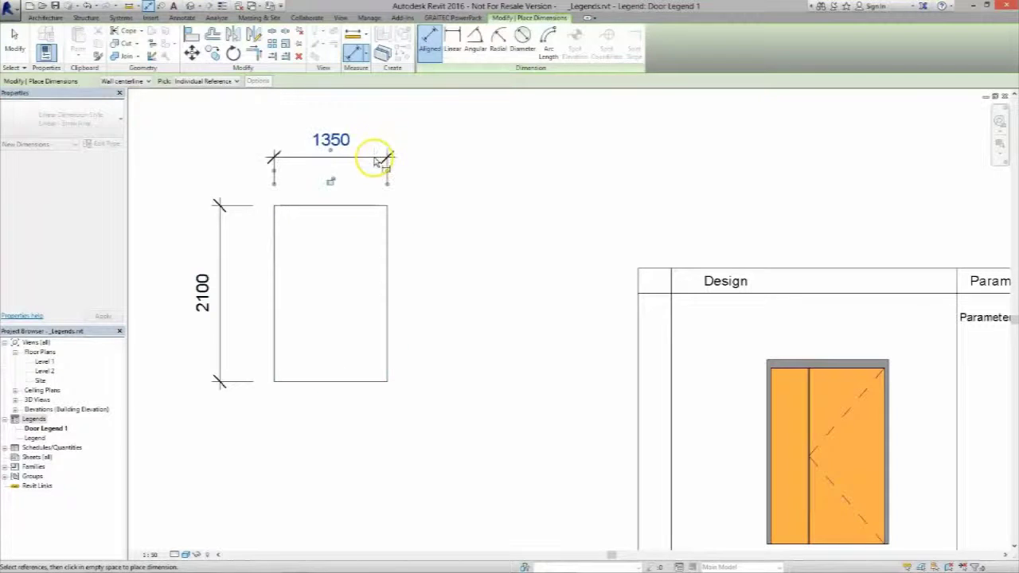
pyautogui.press('Escape')
pyautogui.press('Escape')
pyautogui.click(276, 323)
# Move the dimensioned frame by its bottom-left corner onto the door's bottom-left corner
pyautogui.click(191, 51)
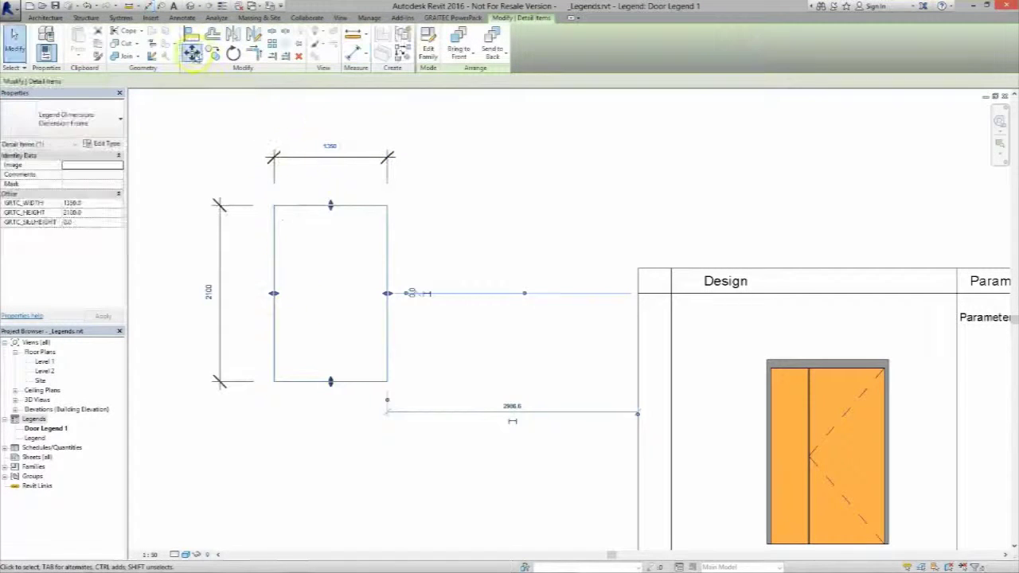
pyautogui.click(275, 382)
pyautogui.scroll(2, 398, 325)
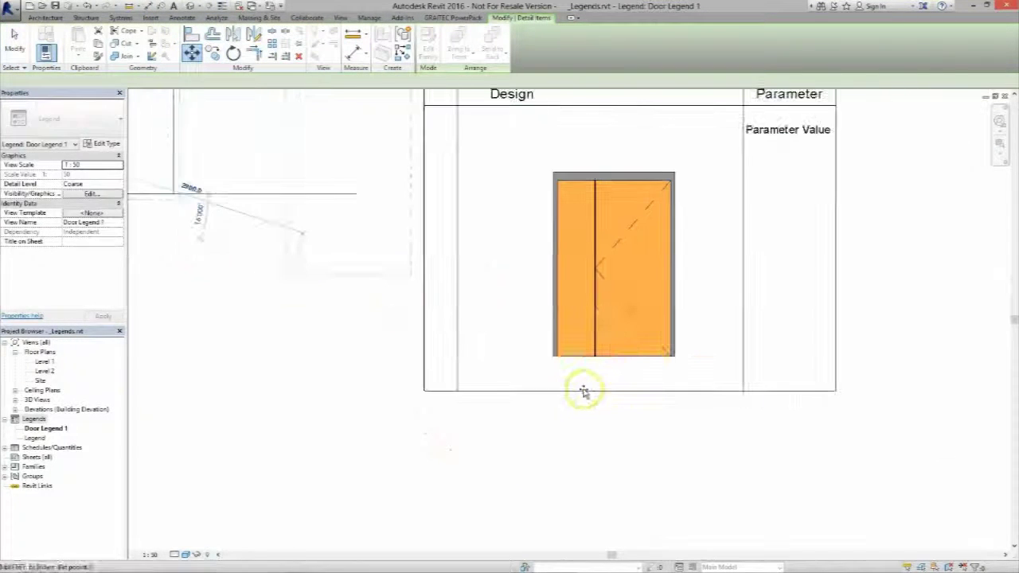
pyautogui.scroll(3, 581, 390)
pyautogui.click(516, 309)
pyautogui.scroll(-5, 414, 342)
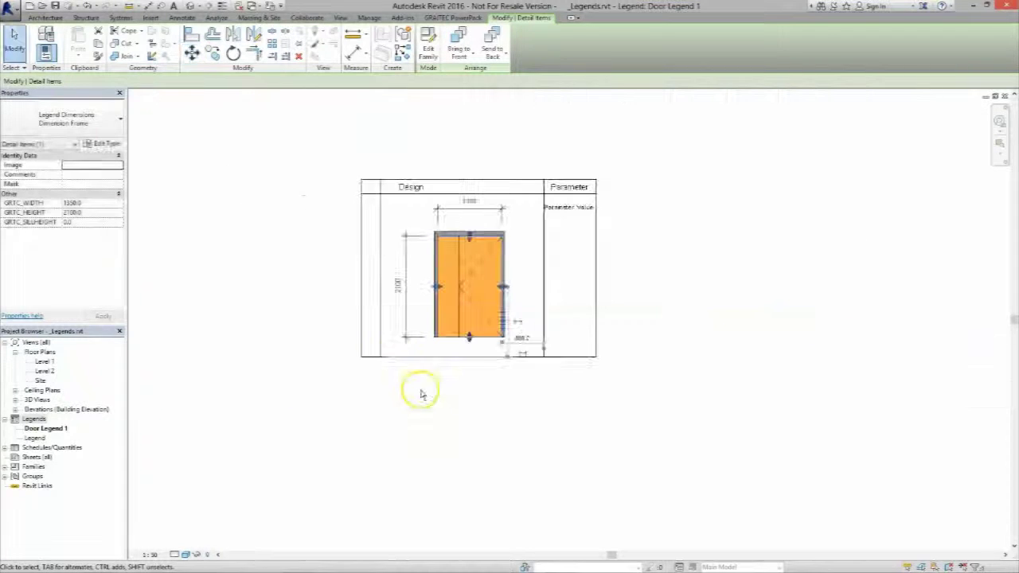
pyautogui.click(283, 309)
pyautogui.scroll(2, 283, 308)
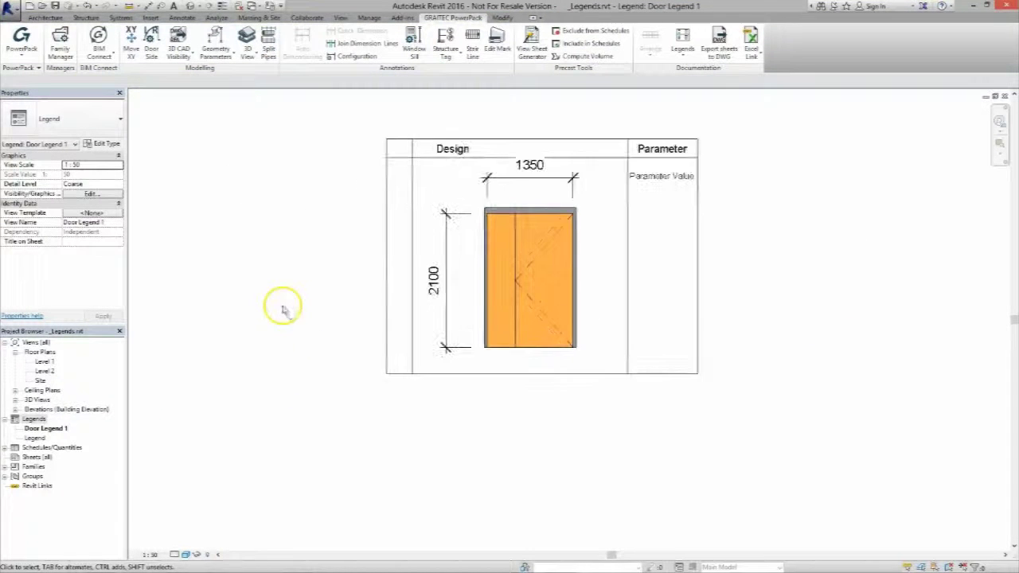
pyautogui.scroll(2, 771, 229)
pyautogui.click(683, 49)
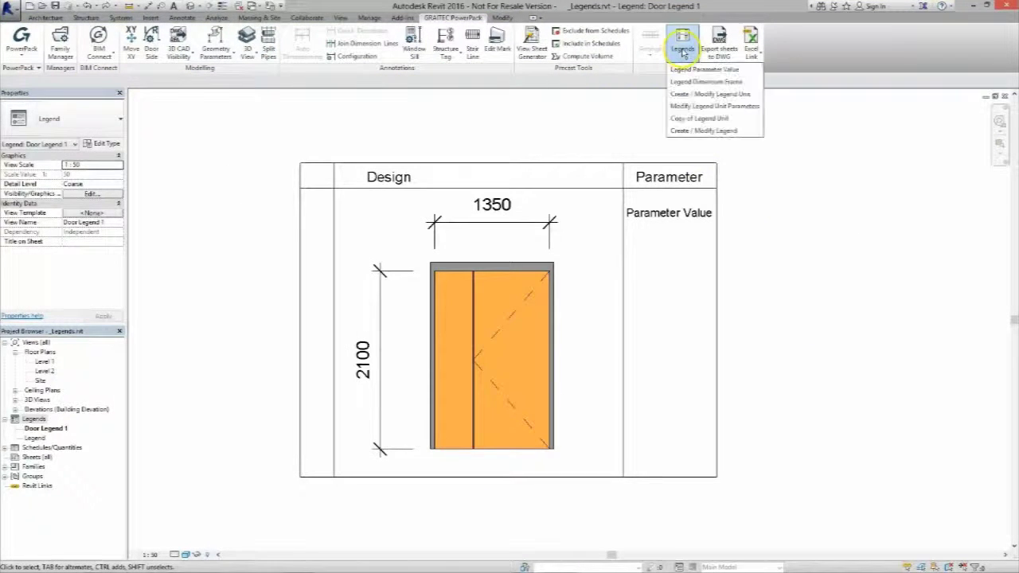
# Start a legend unit from the whole legend with Doors as its category
pyautogui.click(711, 94)
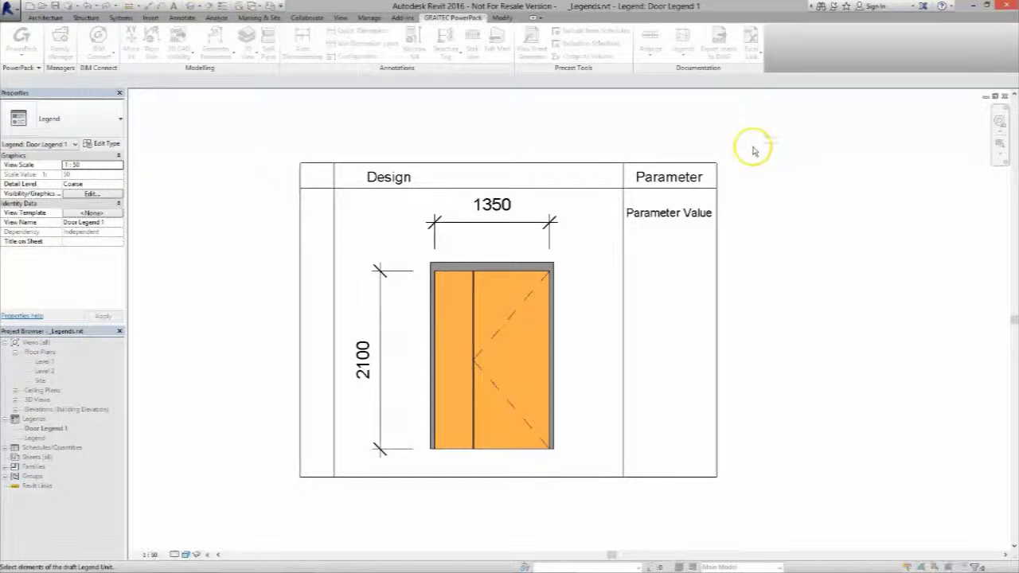
pyautogui.moveTo(768, 142); pyautogui.dragTo(268, 472)
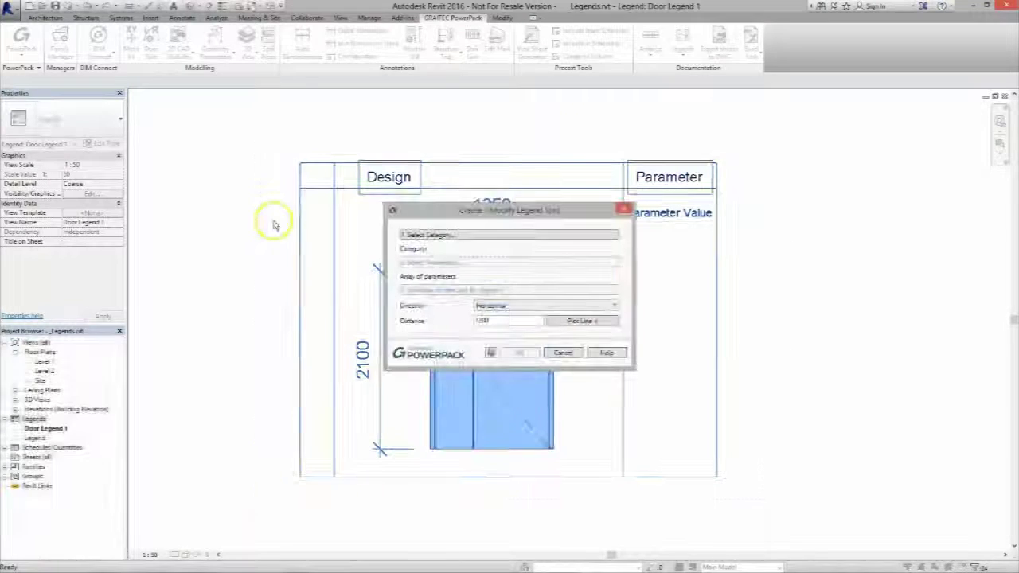
pyautogui.click(480, 237)
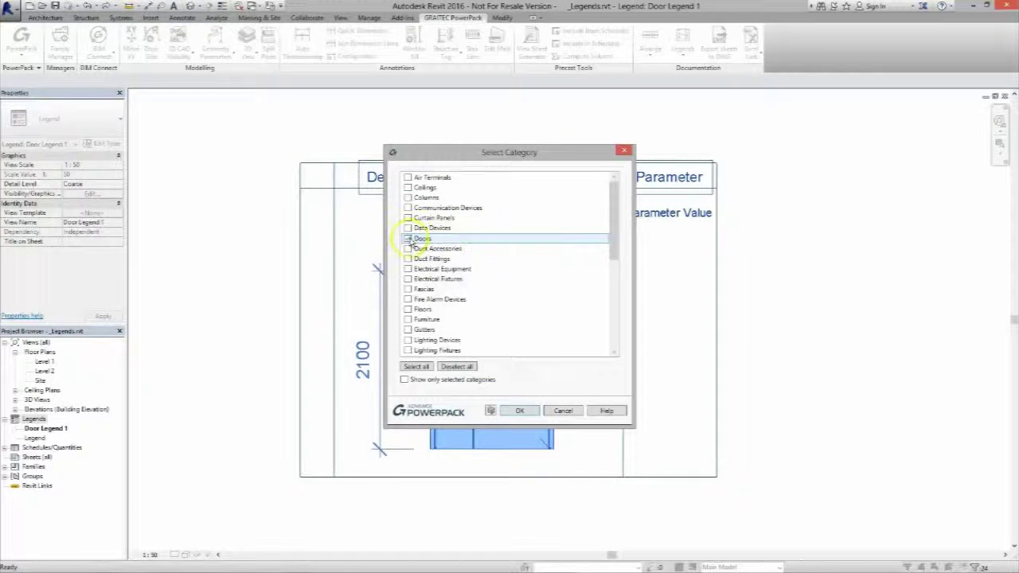
pyautogui.click(519, 410)
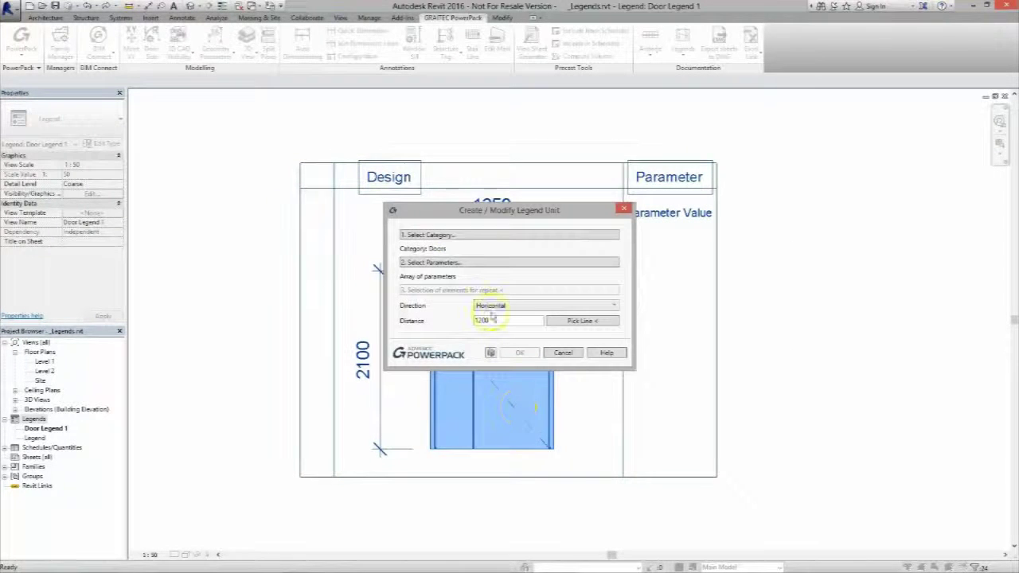
pyautogui.click(484, 264)
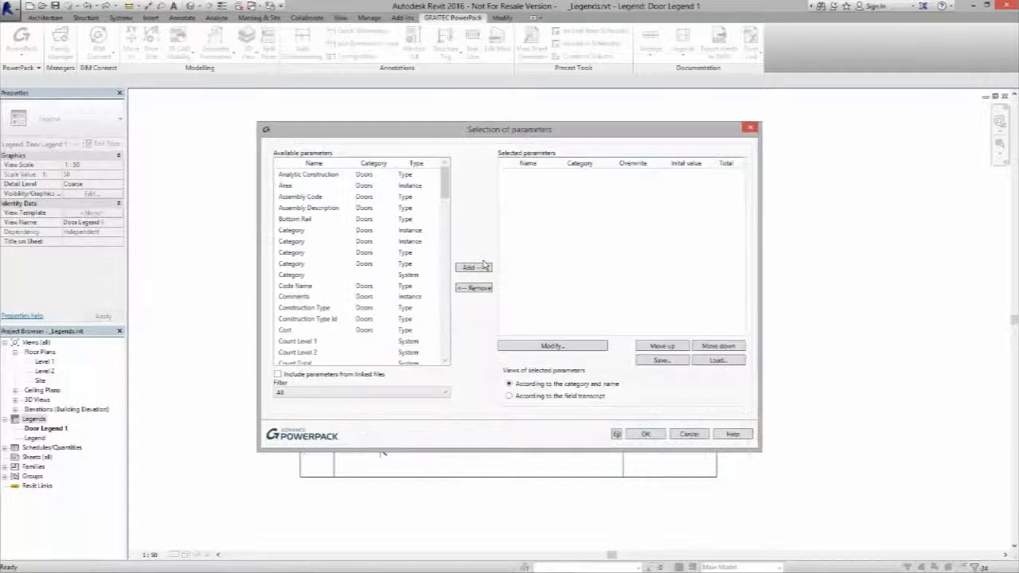
# Add Description, Comments, Type, Count Level 1, Count Level 2 and Count Total as legend parameters
pyautogui.click(371, 393)
pyautogui.click(307, 437)
pyautogui.doubleClick(300, 330)
pyautogui.doubleClick(295, 286)
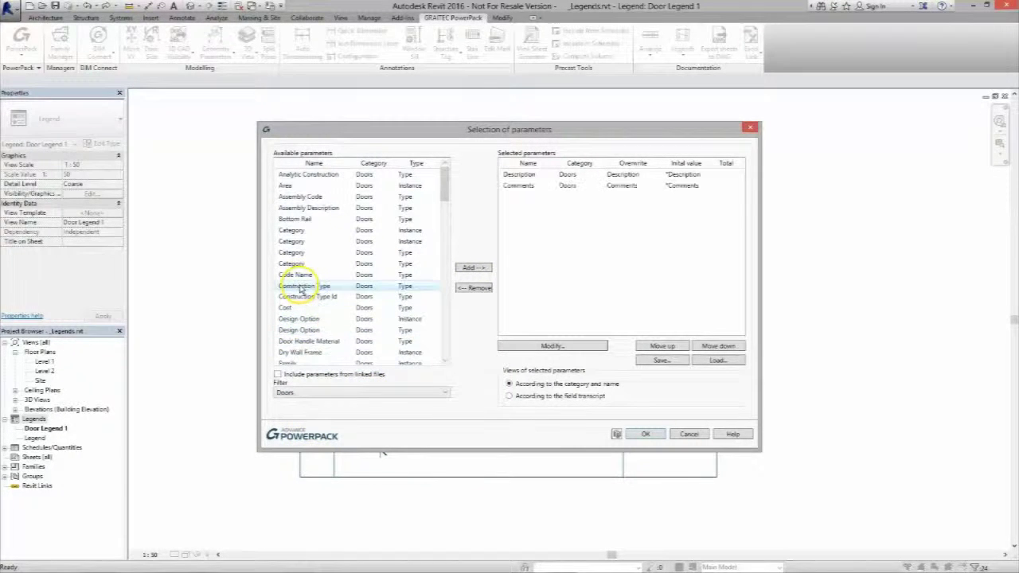
pyautogui.click(308, 394)
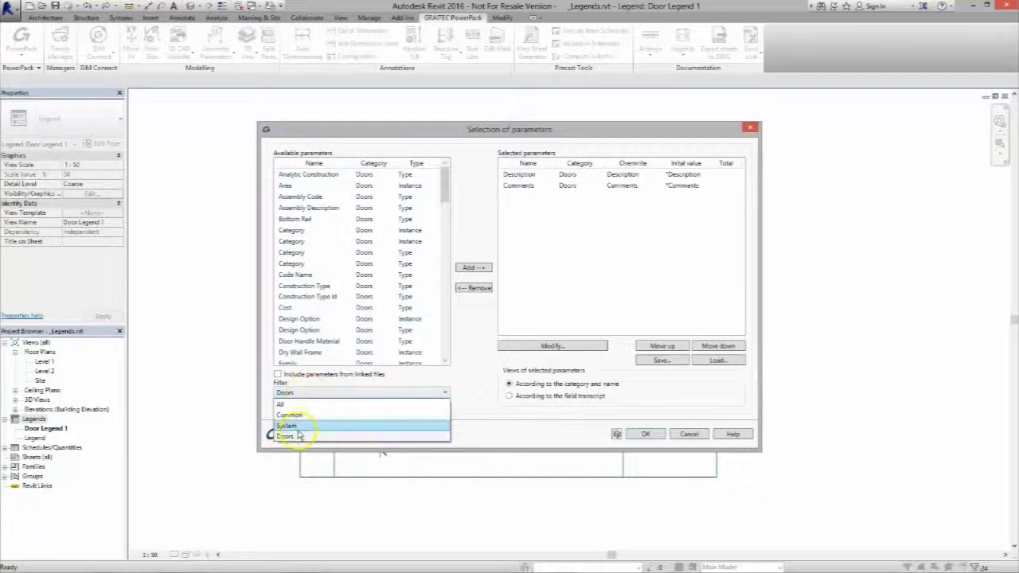
pyautogui.click(295, 426)
pyautogui.doubleClick(286, 252)
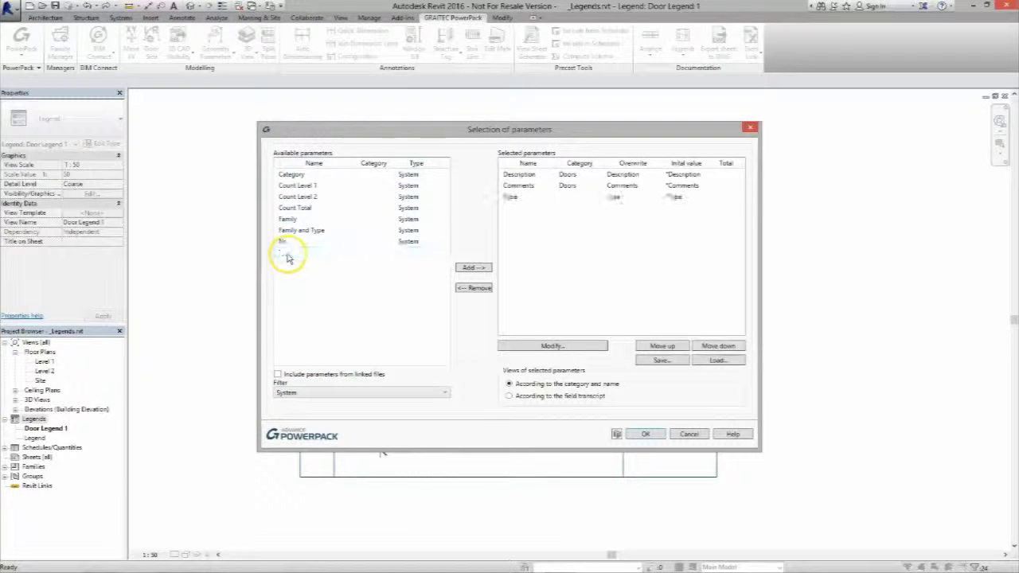
pyautogui.keyDown('shift'); pyautogui.click(291, 207); pyautogui.keyUp('shift')
pyautogui.click(471, 269)
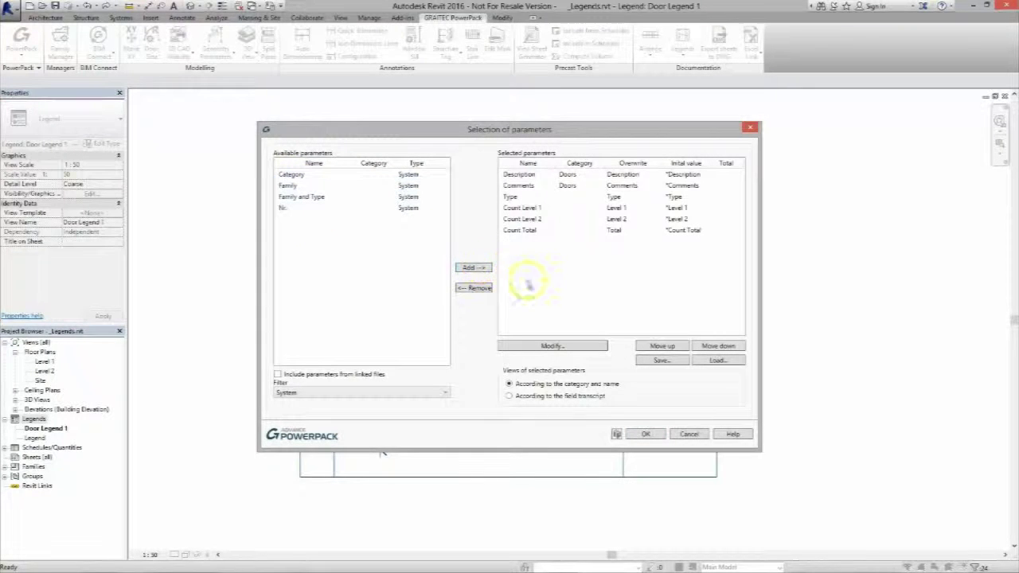
# Move Comments to the bottom of the list and put Type into the Description column
pyautogui.click(518, 186)
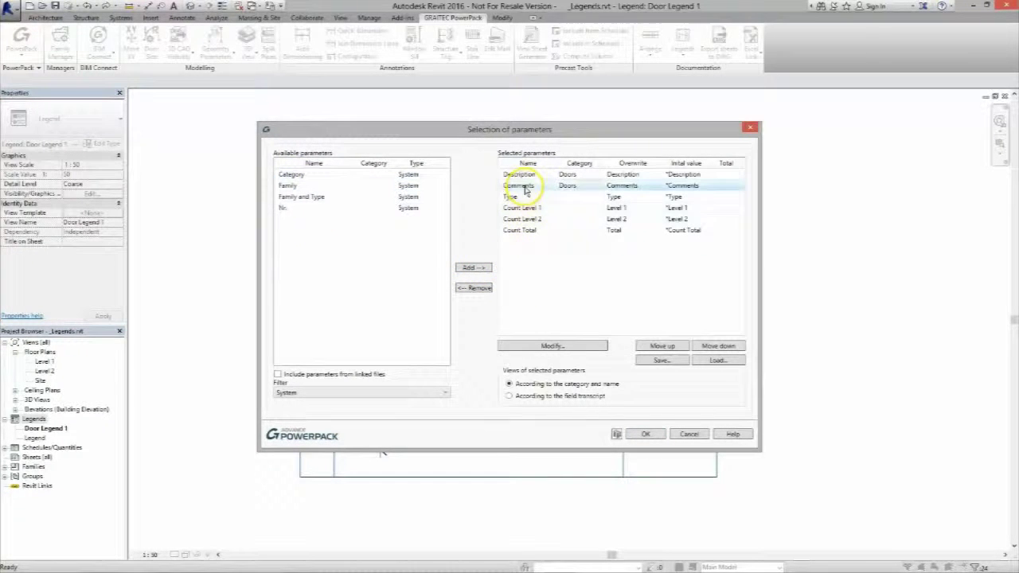
pyautogui.click(718, 347)
pyautogui.click(718, 347)
pyautogui.click(718, 347)
pyautogui.click(718, 347)
pyautogui.click(513, 186)
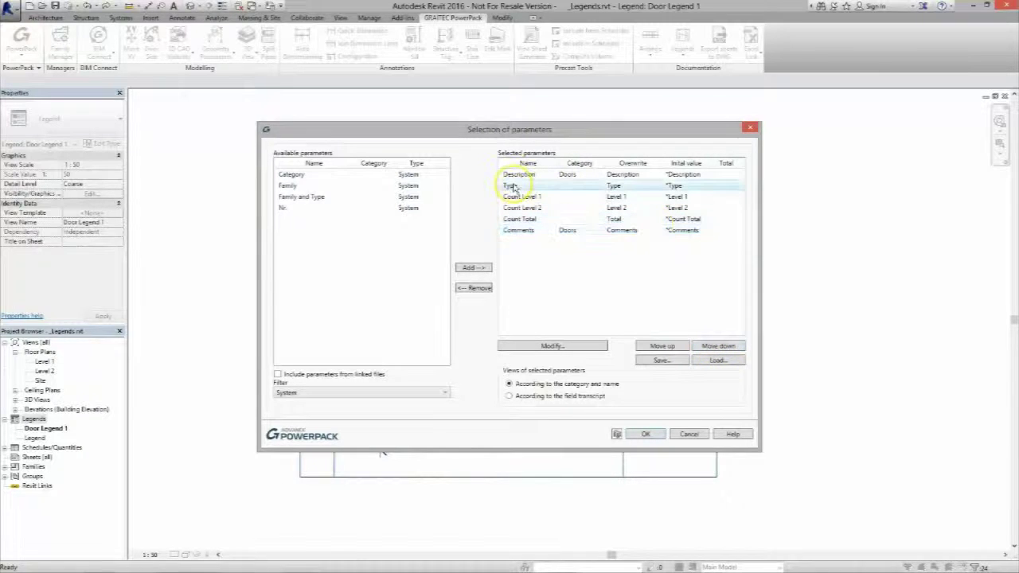
pyautogui.doubleClick(513, 187)
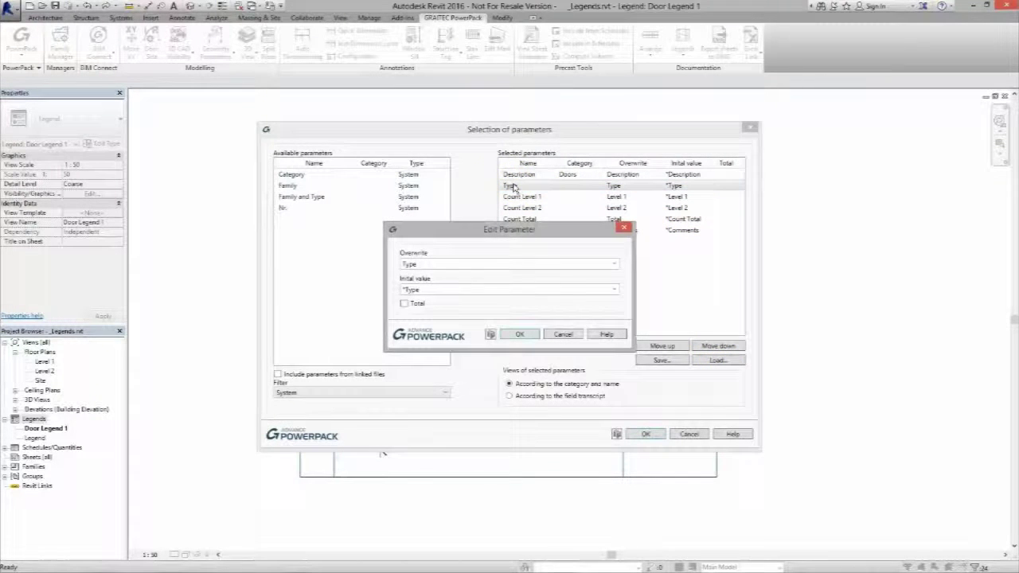
pyautogui.click(617, 257)
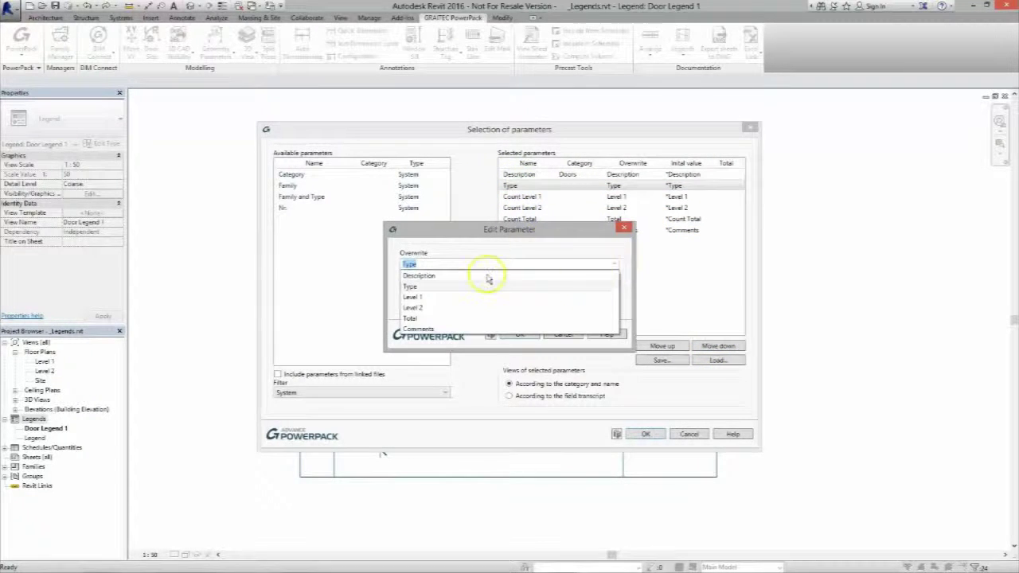
pyautogui.click(432, 276)
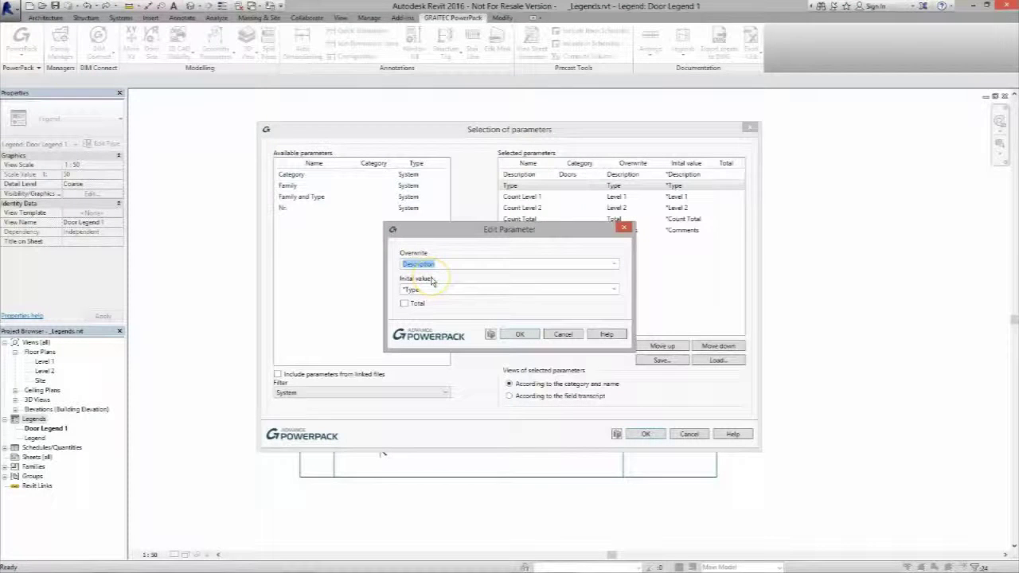
pyautogui.click(504, 336)
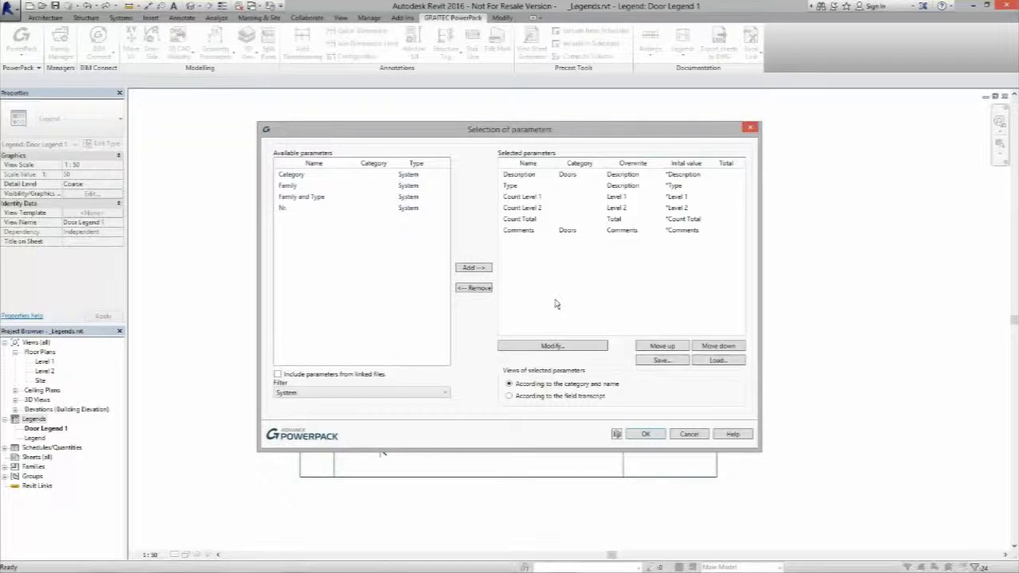
# Set Count Total's initial value to 00
pyautogui.click(515, 394)
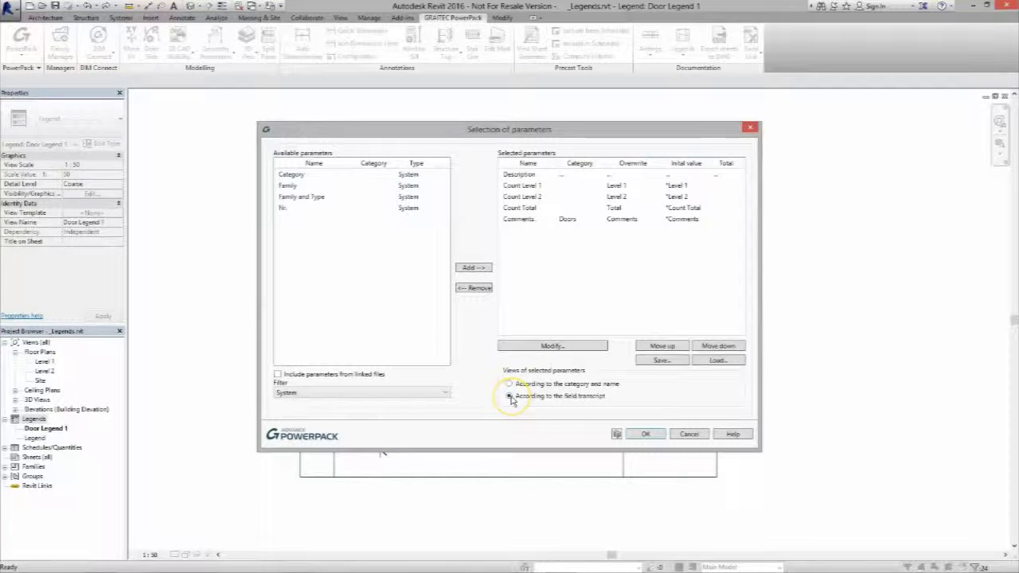
pyautogui.click(509, 385)
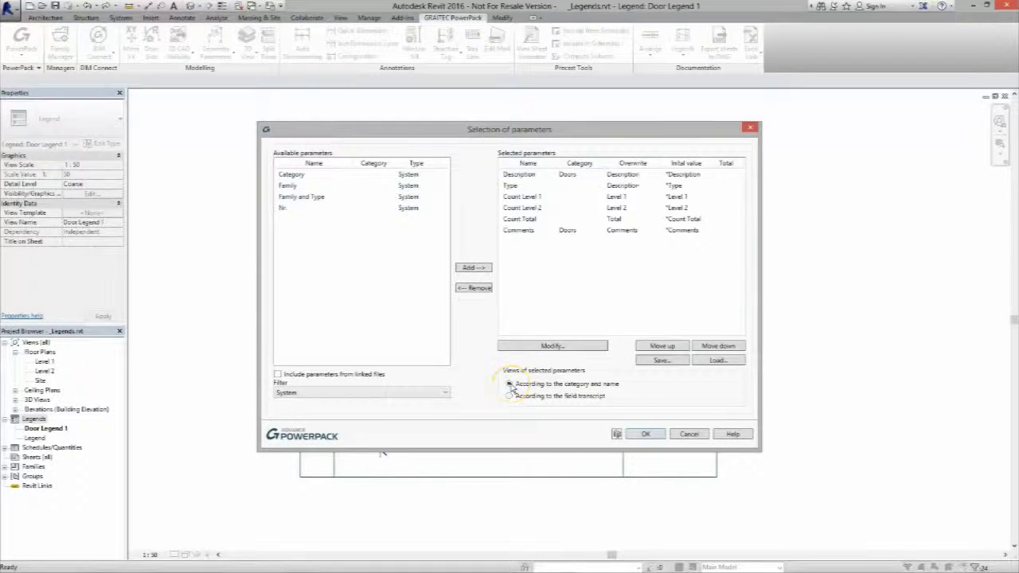
pyautogui.doubleClick(516, 219)
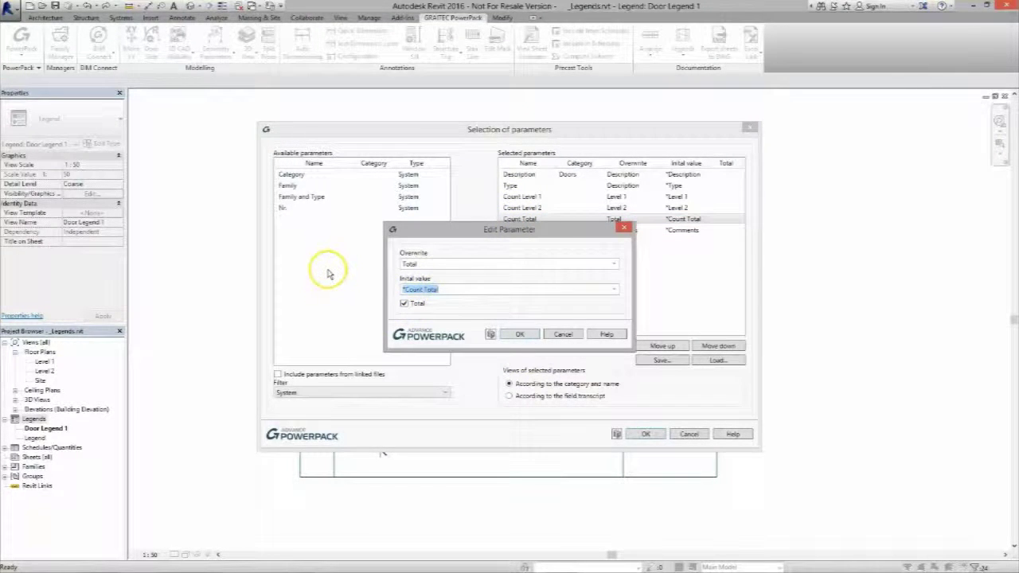
pyautogui.write('#')
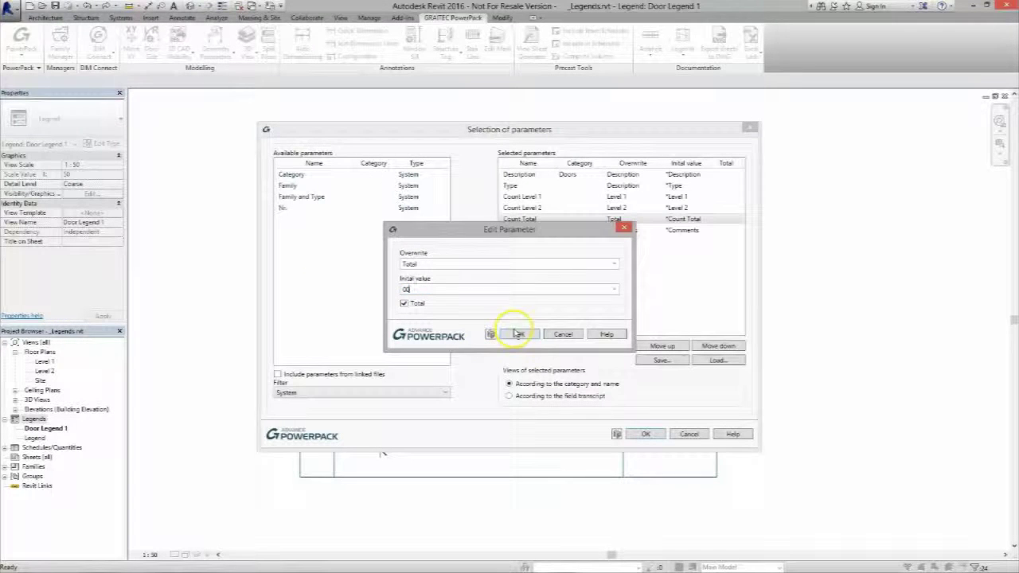
pyautogui.click(522, 334)
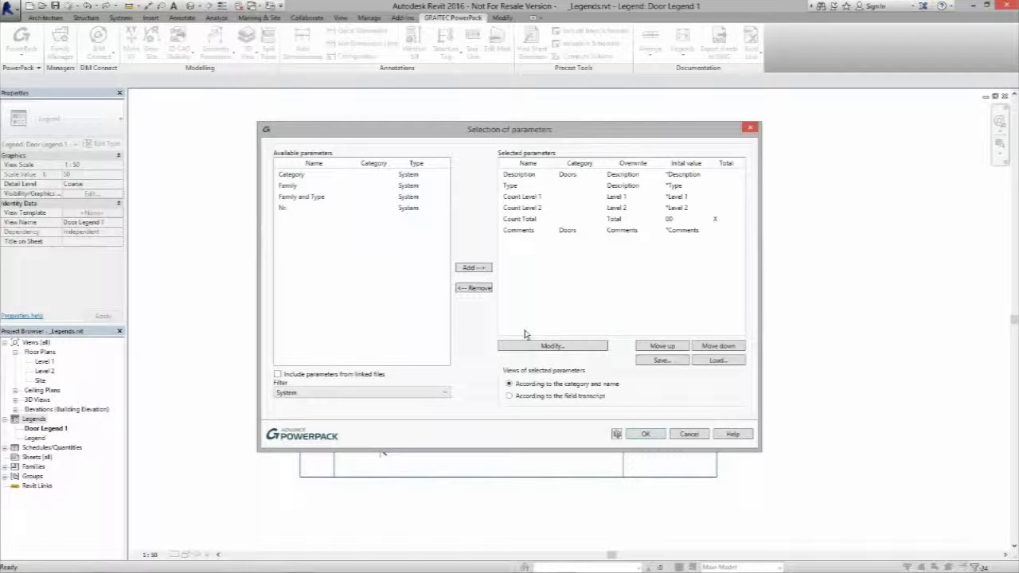
# Repeat the Parameter column with column-line spacing to create Description, Level 1, Level 2, Total and Comments columns
pyautogui.click(644, 434)
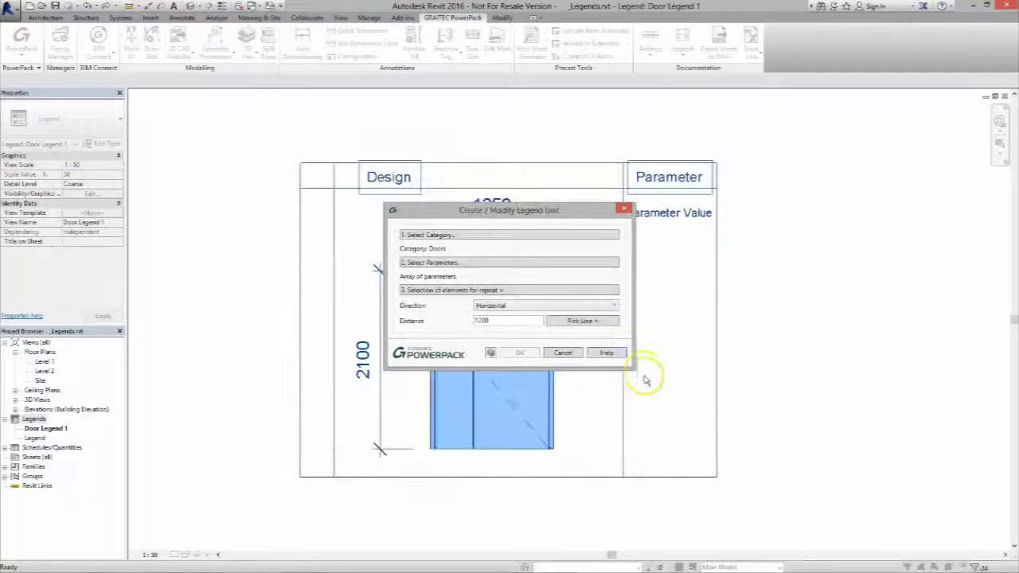
pyautogui.click(516, 291)
pyautogui.moveTo(743, 140); pyautogui.dragTo(646, 488)
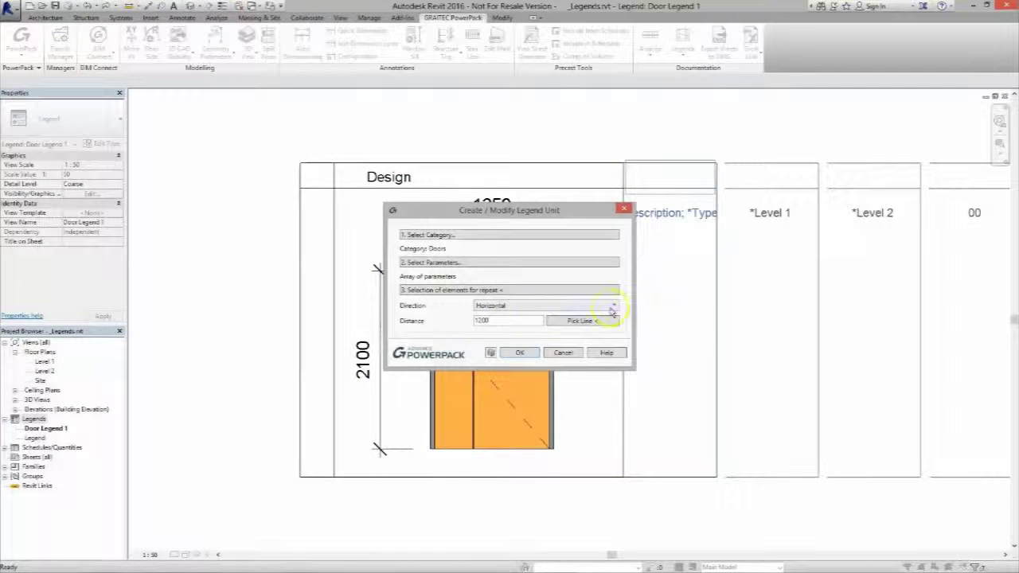
pyautogui.click(582, 320)
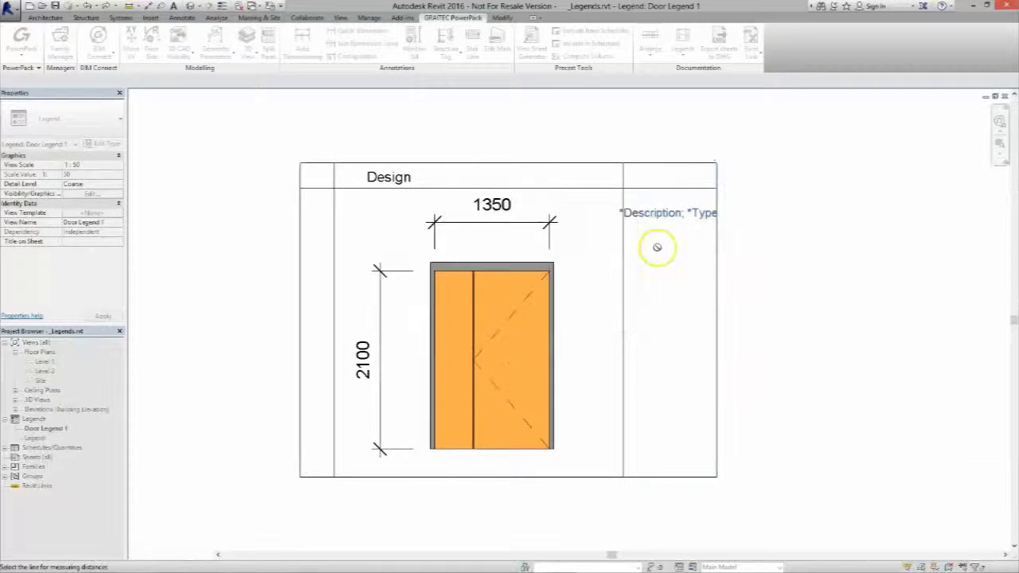
pyautogui.click(666, 195)
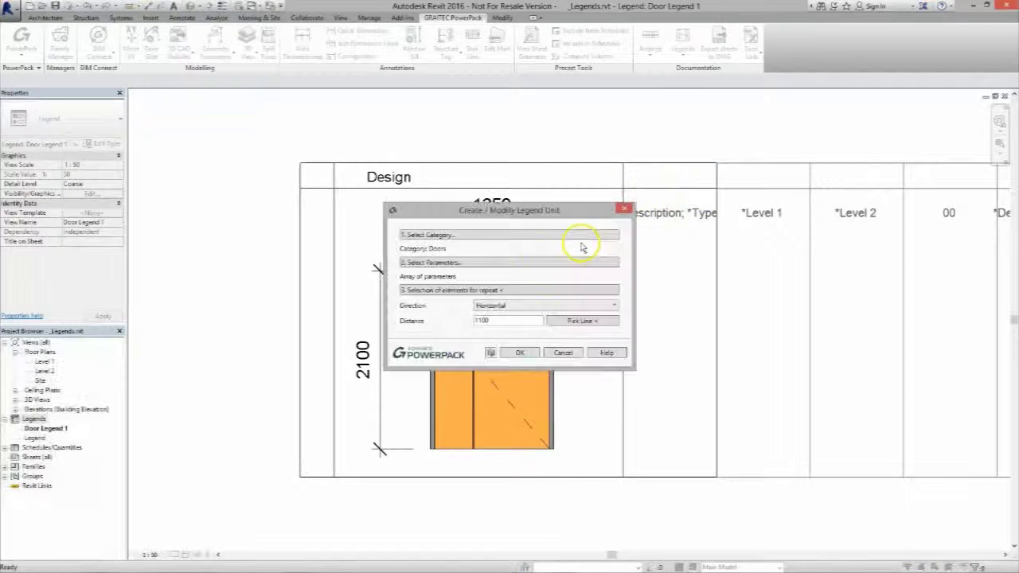
pyautogui.click(521, 352)
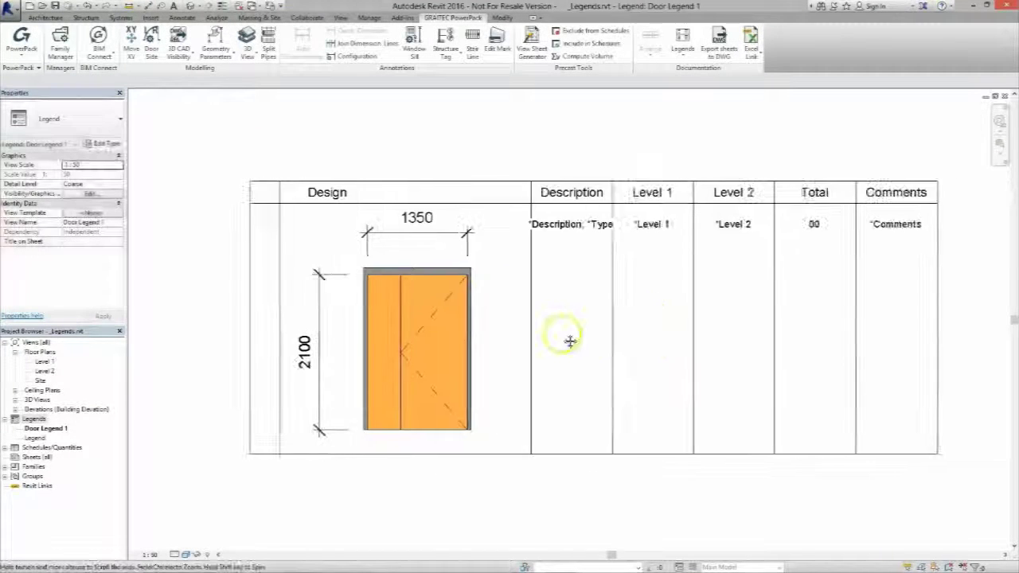
pyautogui.click(647, 219)
# Copy the Level 1 header and *Level 1 label into a new leftmost column before Design
pyautogui.click(642, 241)
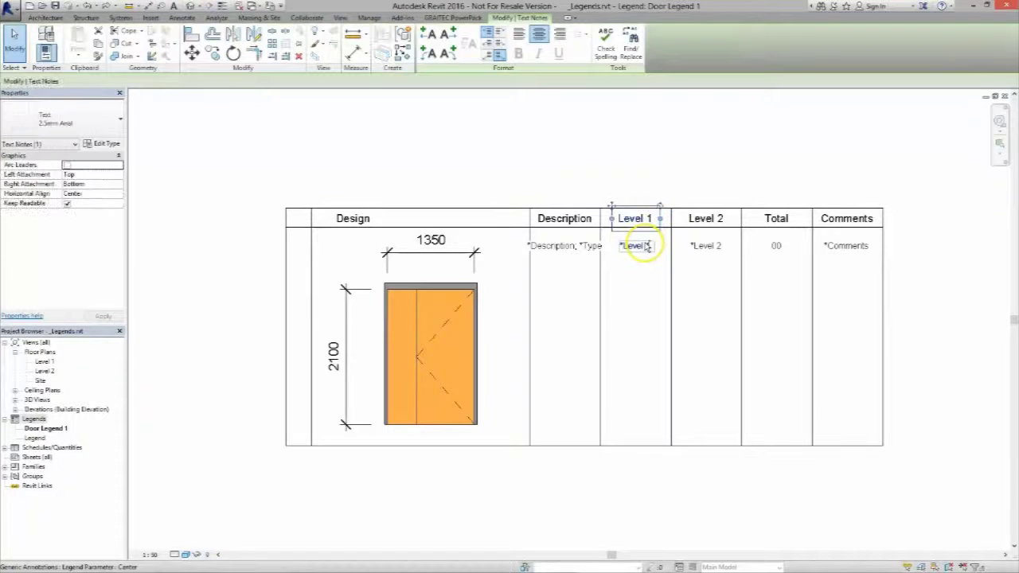
pyautogui.keyDown('ctrl'); pyautogui.click(642, 218); pyautogui.keyUp('ctrl')
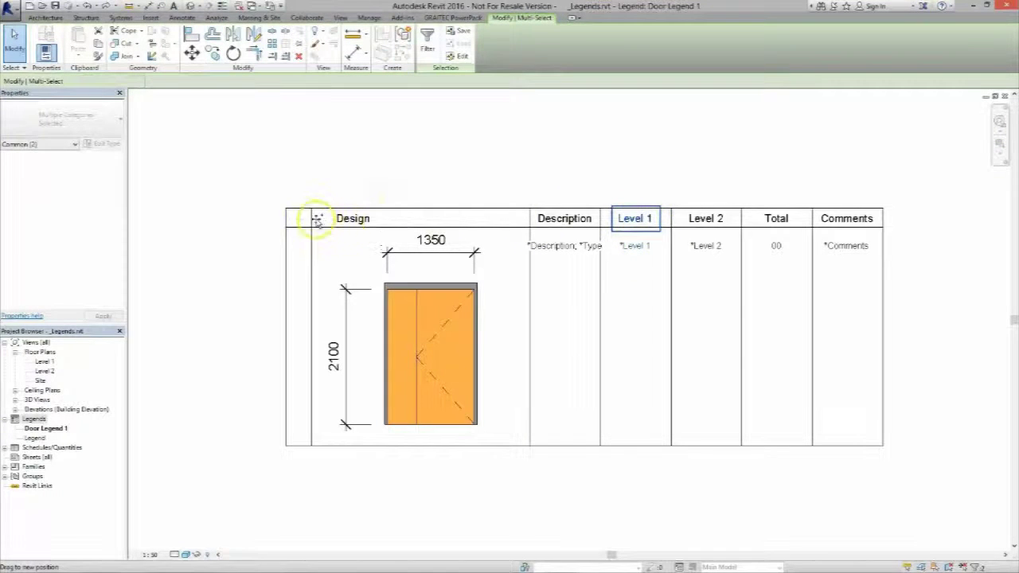
pyautogui.moveTo(317, 220)
pyautogui.mouseDown()
pyautogui.moveTo(296, 213)
pyautogui.moveTo(300, 222)
pyautogui.mouseUp()
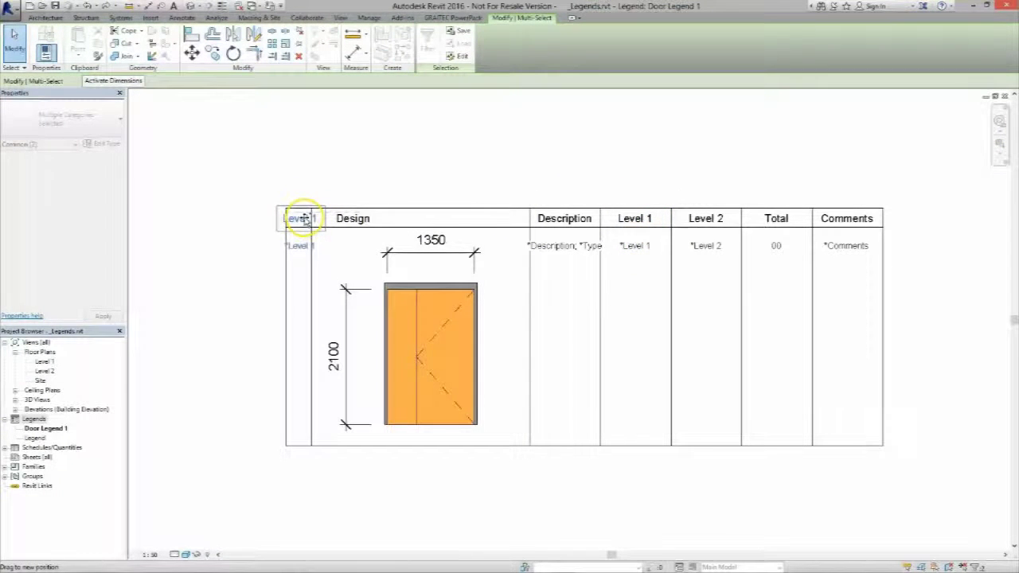
pyautogui.click(374, 177)
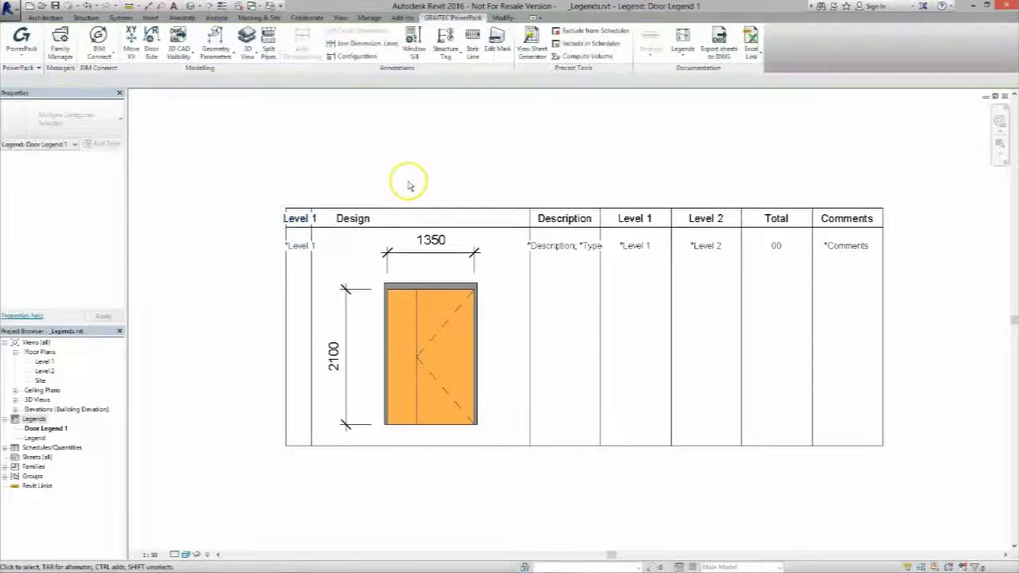
pyautogui.click(683, 46)
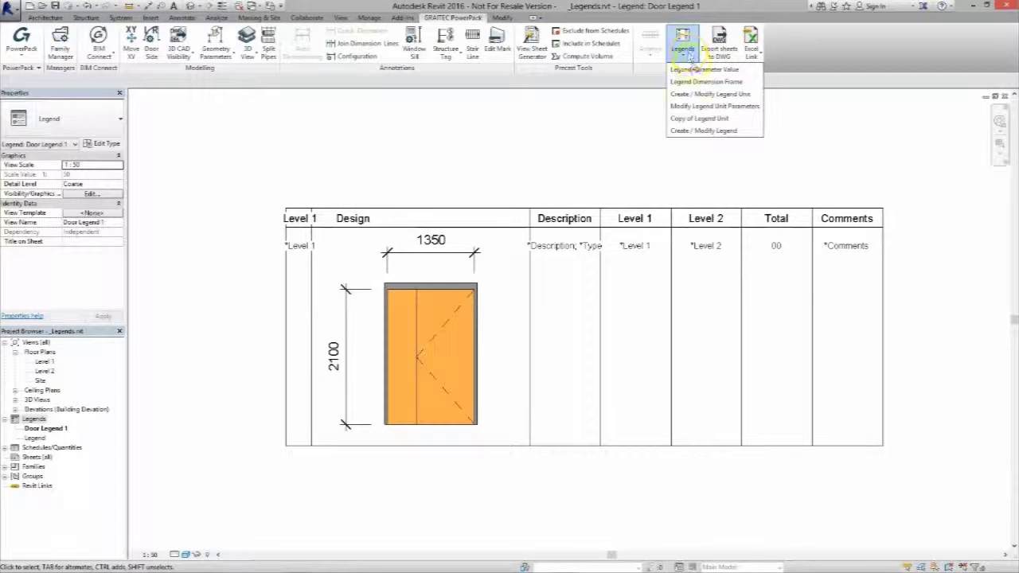
# Select the legend unit and add the Type Mark parameter as Tag with value Dxx
pyautogui.click(750, 108)
pyautogui.moveTo(911, 155); pyautogui.dragTo(228, 489)
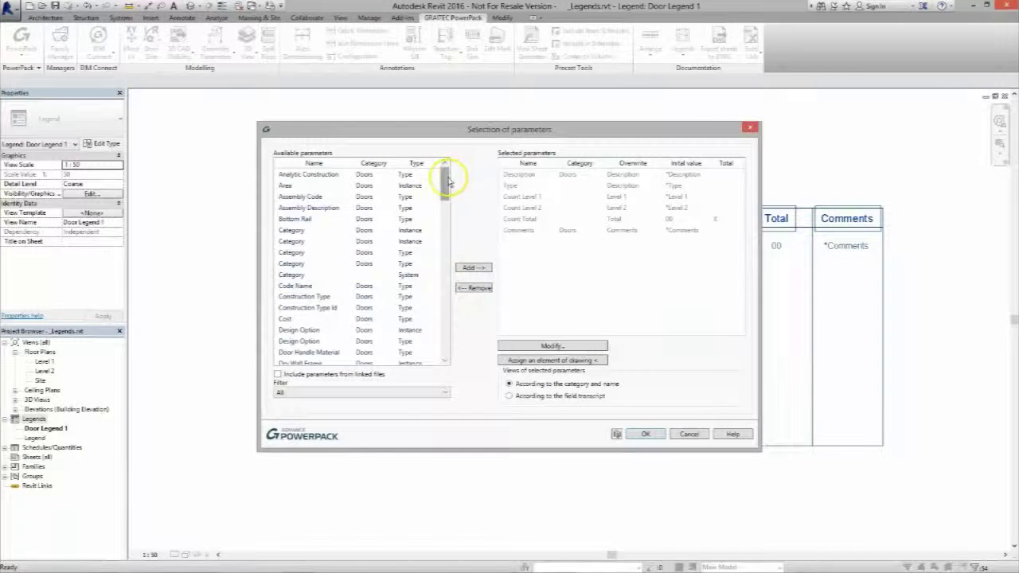
pyautogui.moveTo(446, 177); pyautogui.dragTo(448, 326)
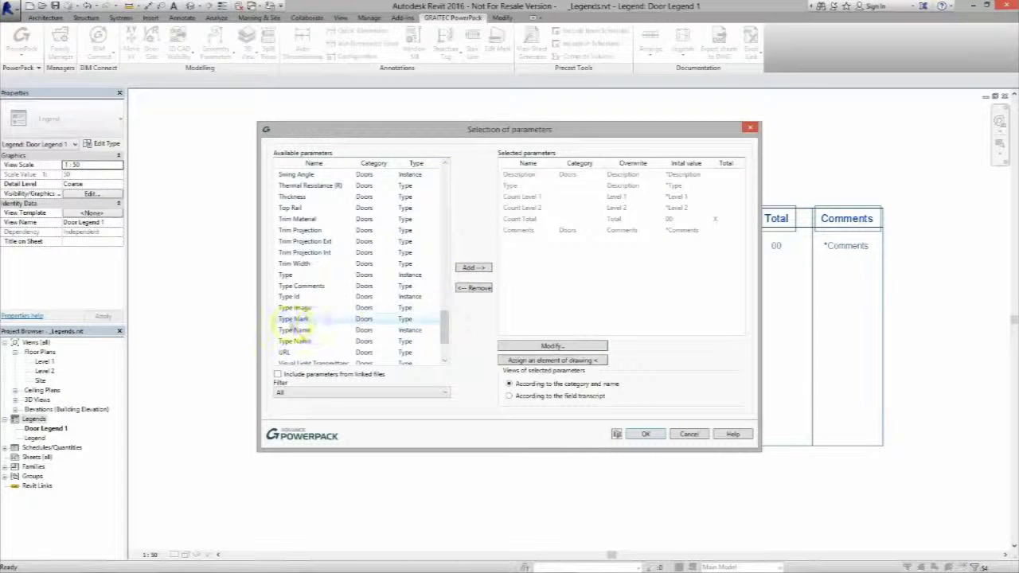
pyautogui.doubleClick(295, 319)
pyautogui.click(521, 244)
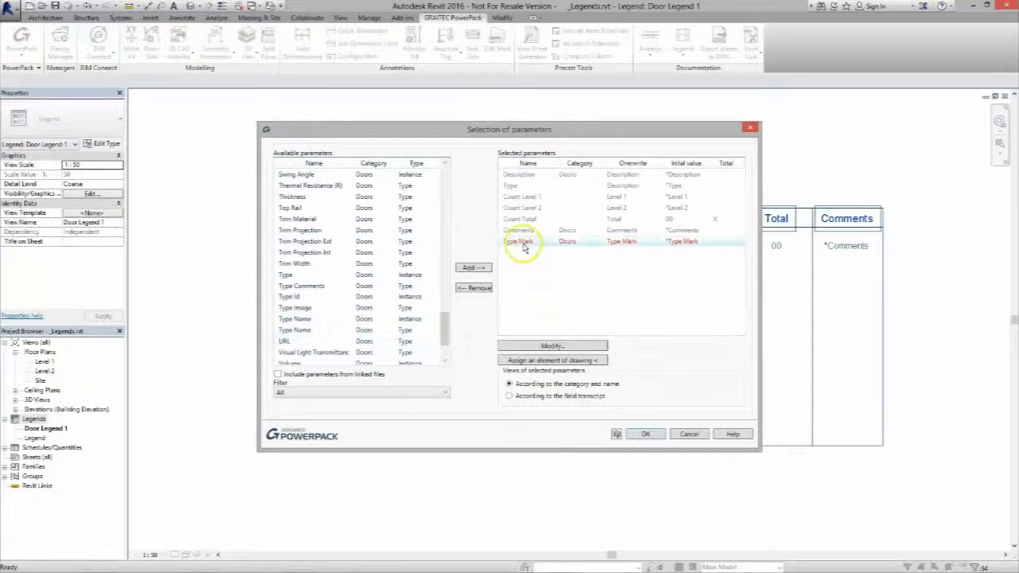
pyautogui.doubleClick(522, 243)
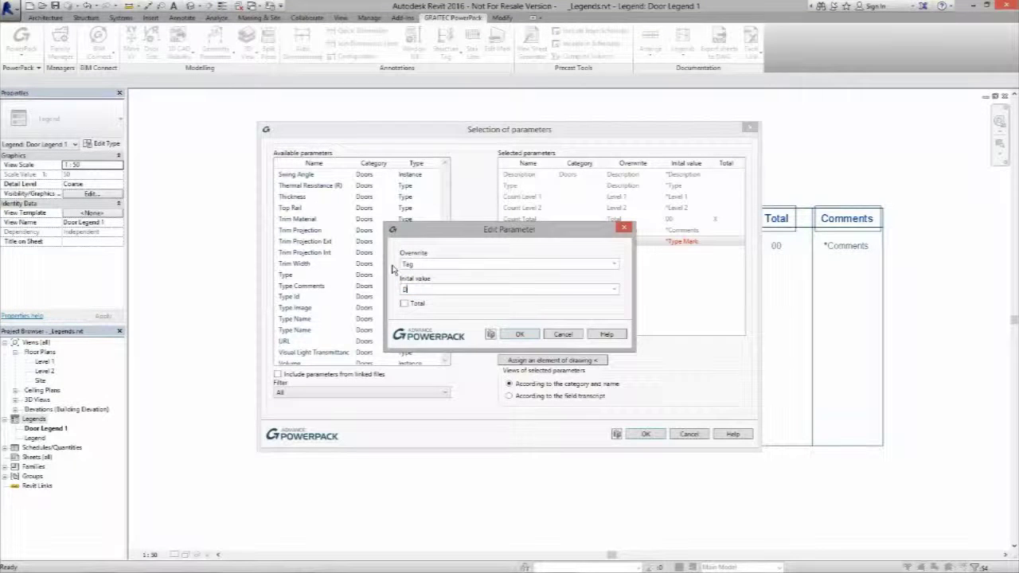
pyautogui.click(525, 337)
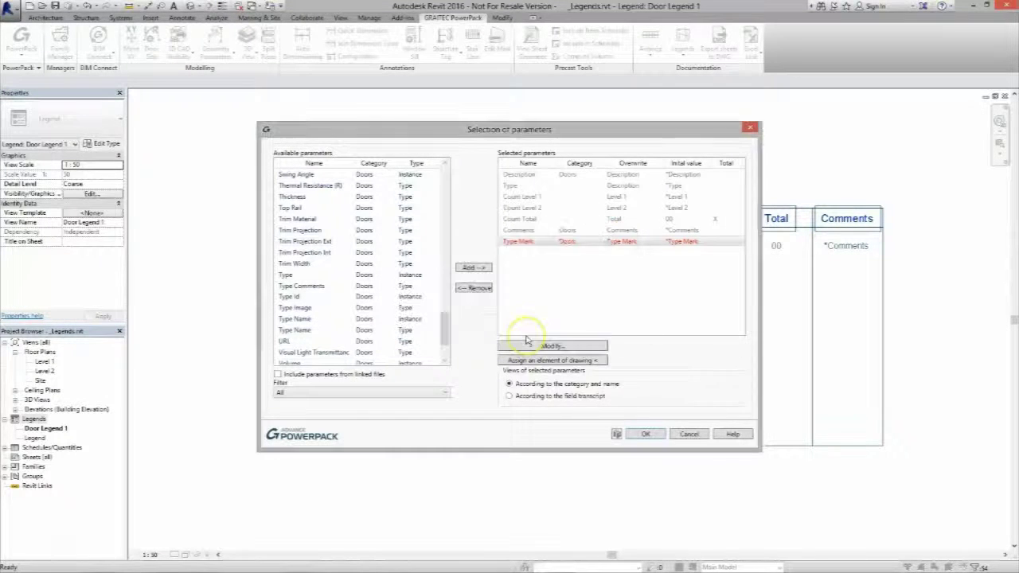
# Link Type Mark to the first column's text and confirm the assignments
pyautogui.click(521, 242)
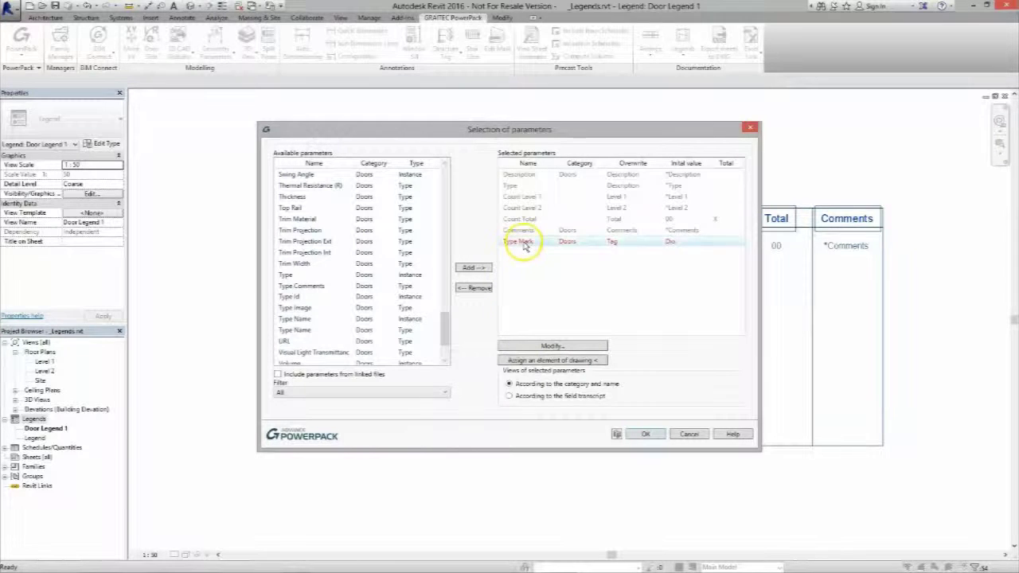
pyautogui.click(522, 360)
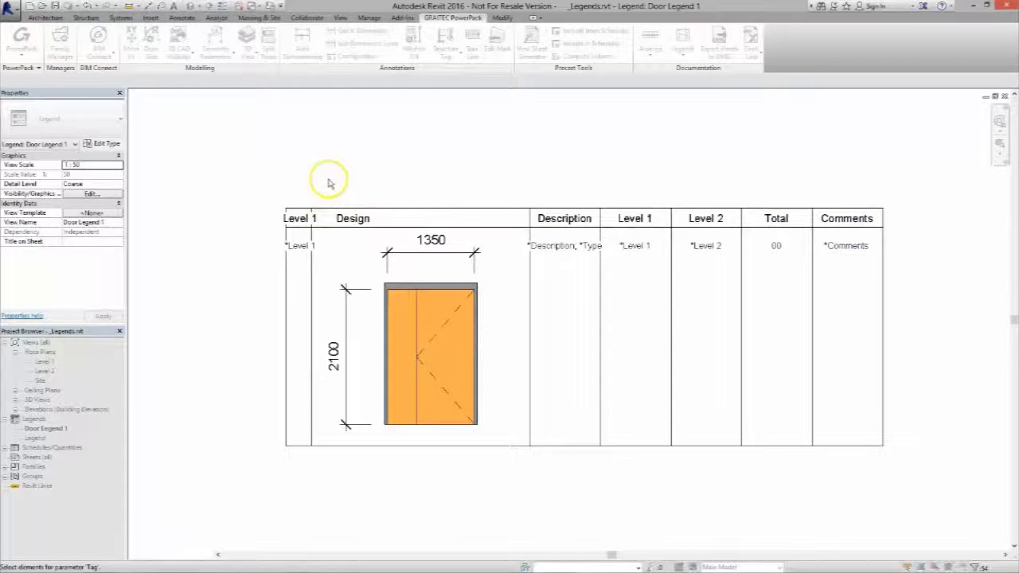
pyautogui.moveTo(328, 183); pyautogui.dragTo(264, 250)
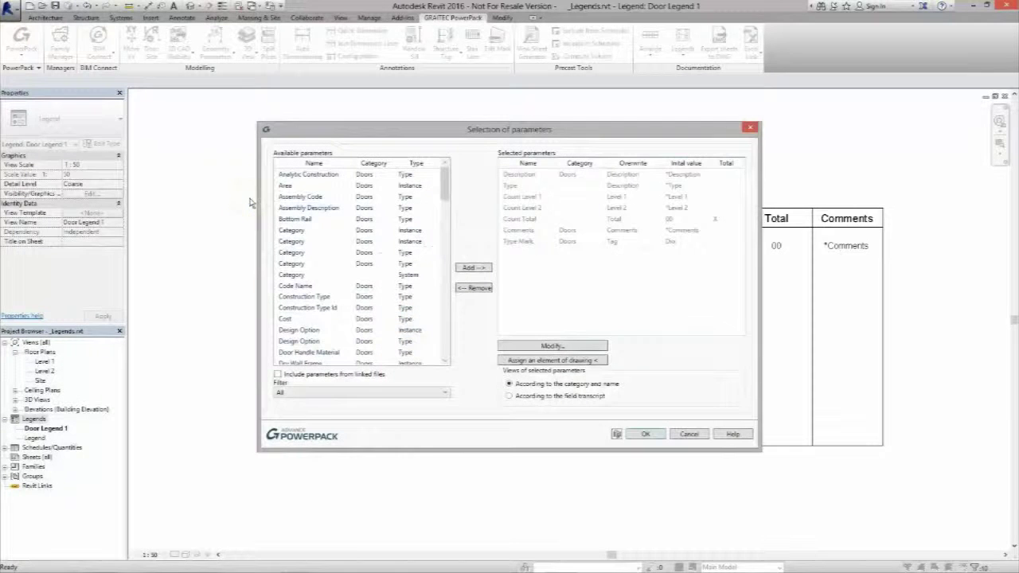
pyautogui.click(646, 433)
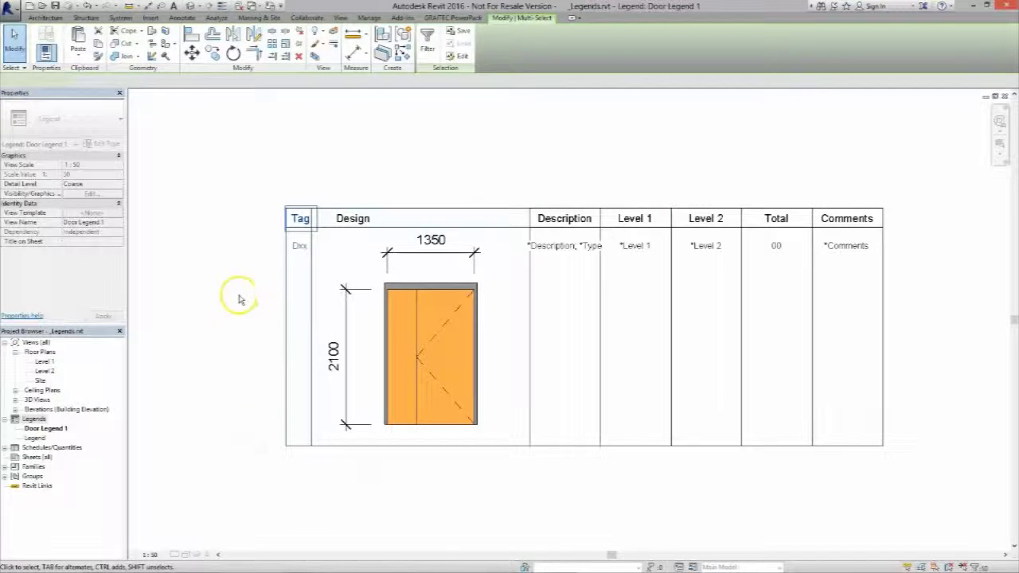
# Start a new legend from the whole door legend unit, sorted by Tag
pyautogui.click(250, 257)
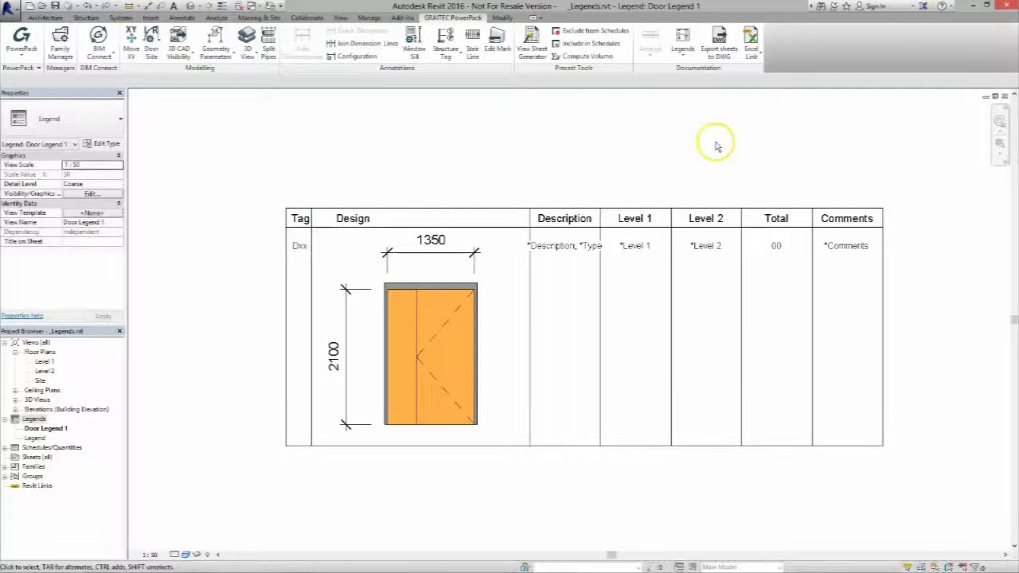
pyautogui.click(683, 41)
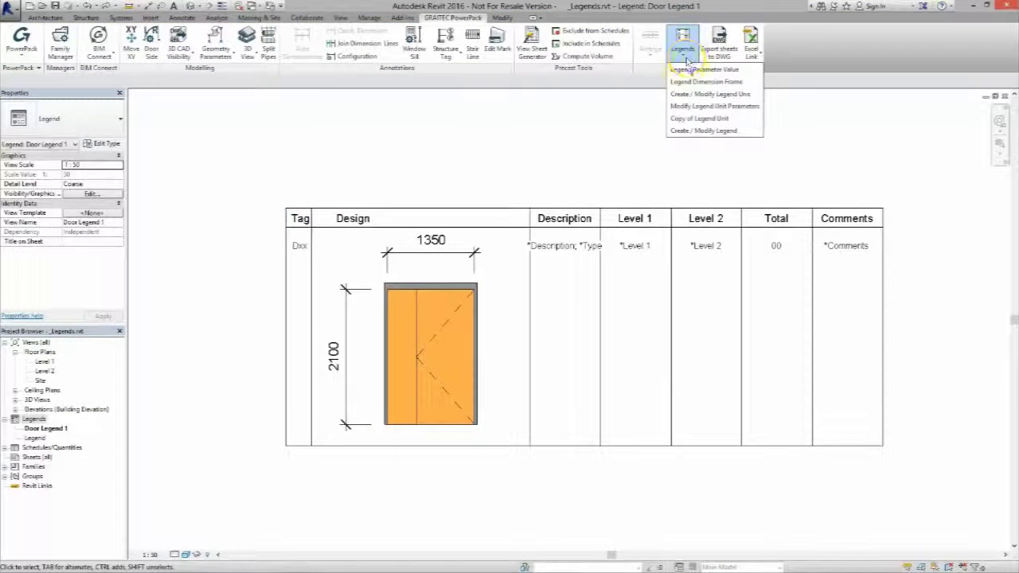
pyautogui.click(731, 130)
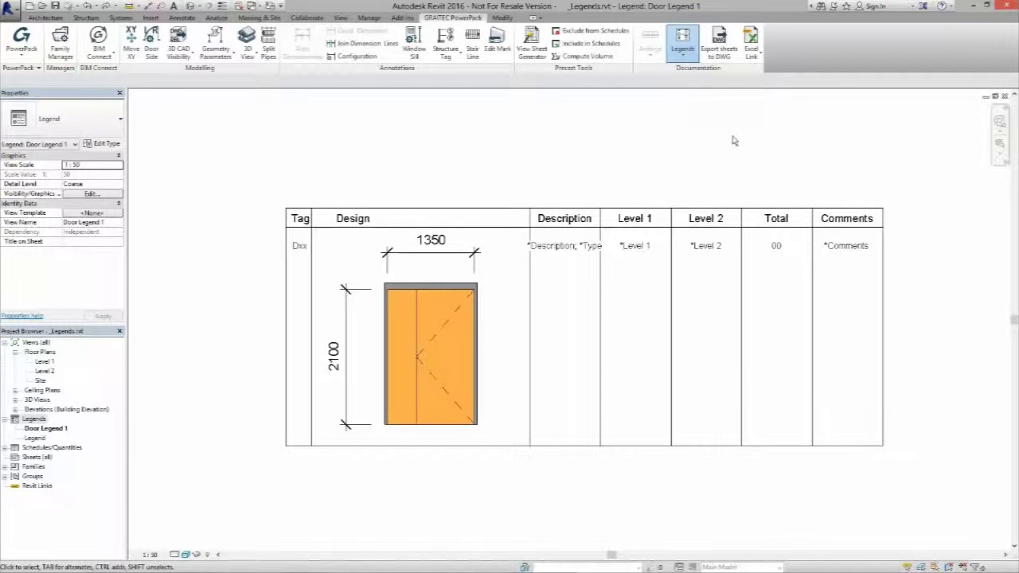
pyautogui.moveTo(912, 236); pyautogui.dragTo(270, 466)
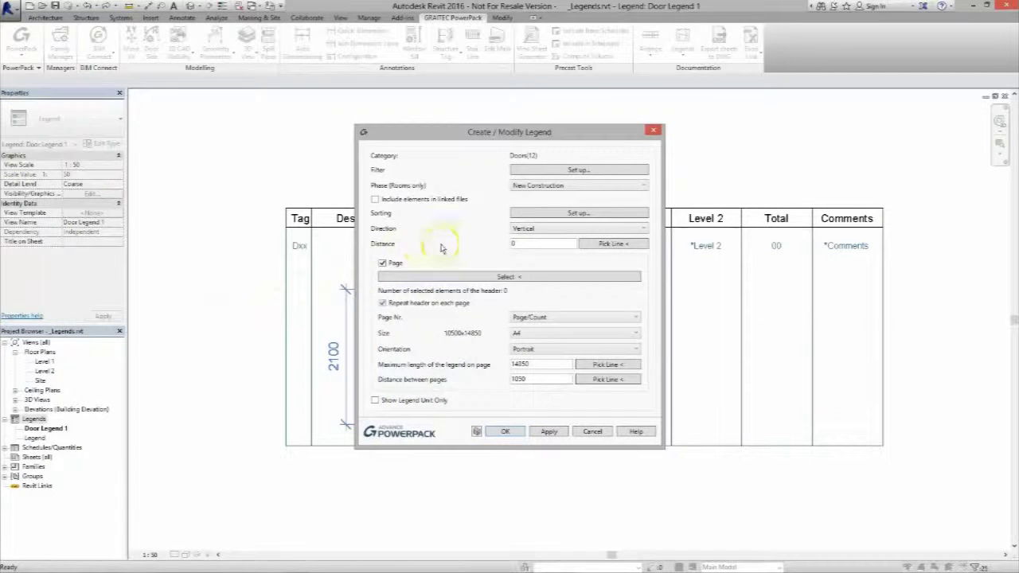
pyautogui.click(535, 213)
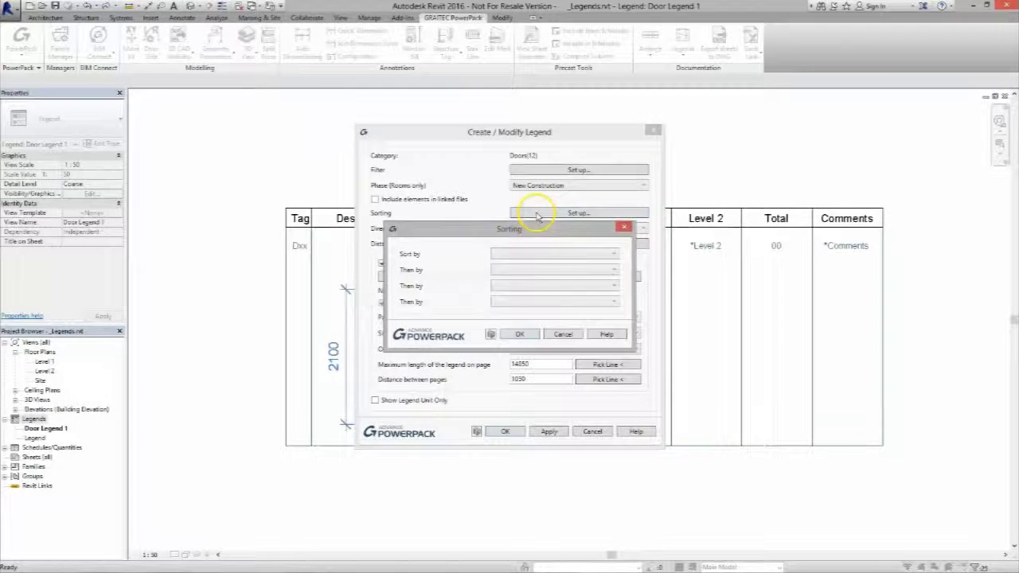
pyautogui.click(511, 253)
pyautogui.click(503, 329)
pyautogui.click(517, 334)
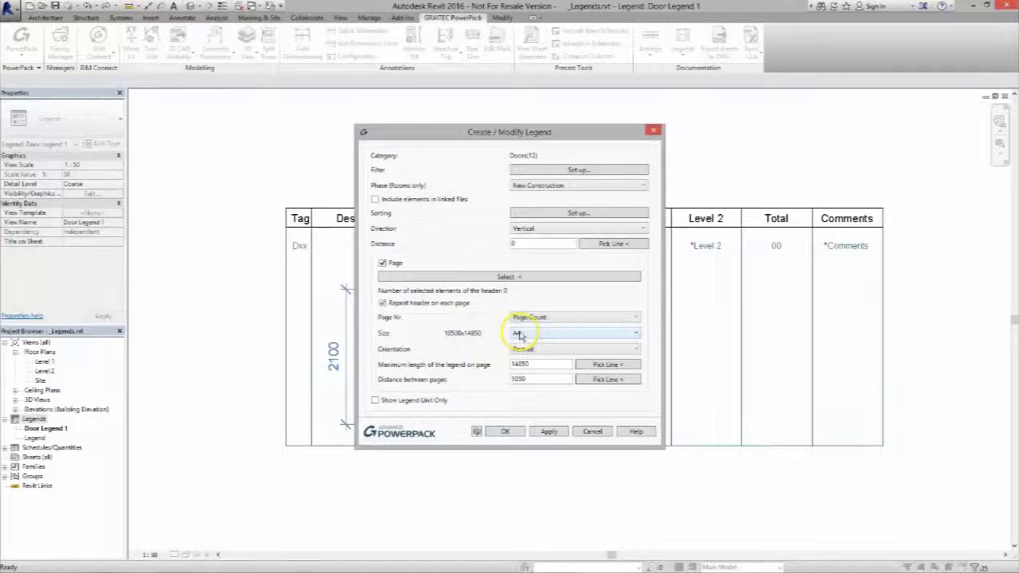
# Stack the units vertically 3400 apart without page splitting, and generate the legend
pyautogui.click(555, 231)
pyautogui.click(562, 239)
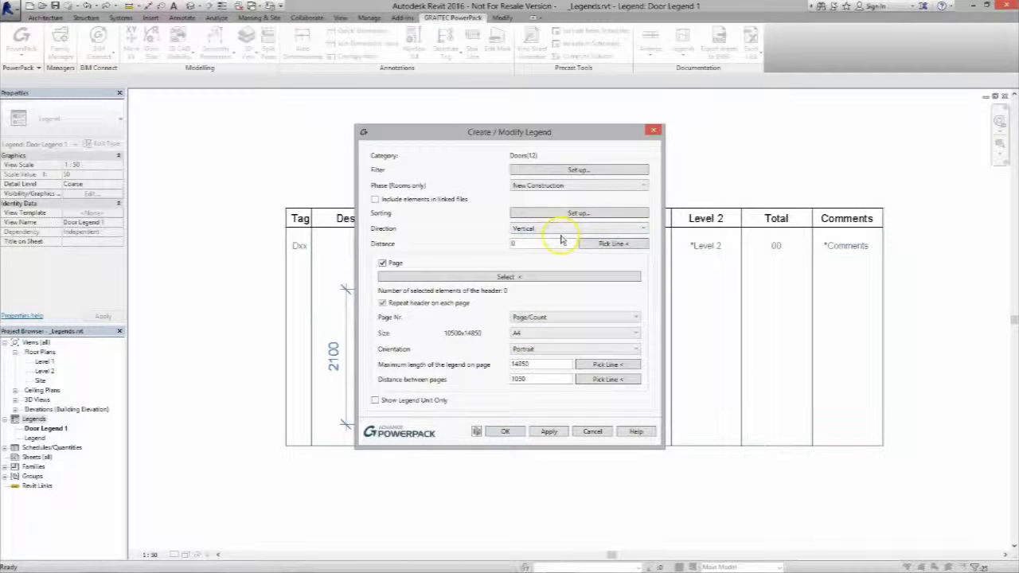
pyautogui.click(612, 246)
pyautogui.click(672, 284)
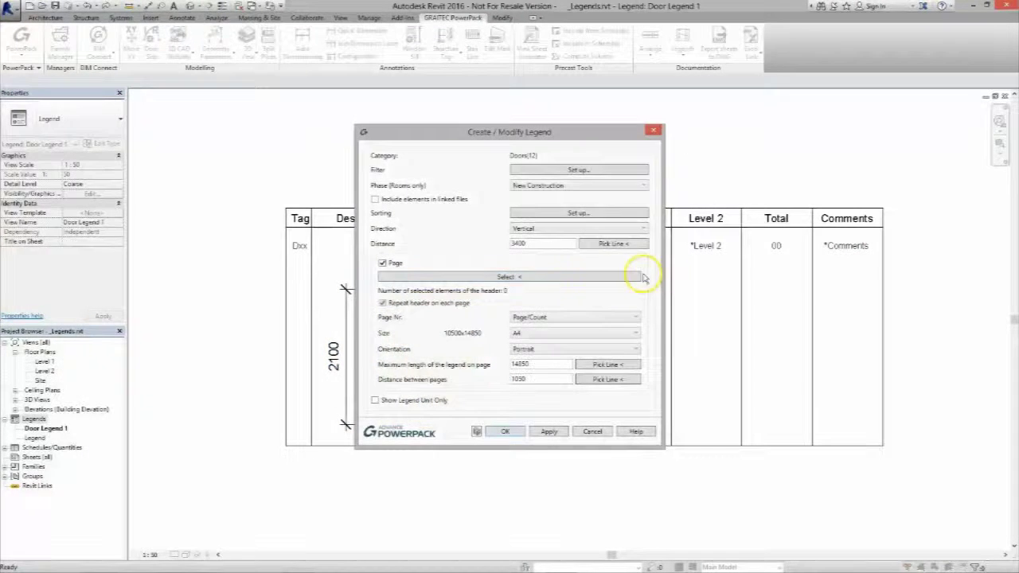
pyautogui.click(395, 264)
pyautogui.click(503, 434)
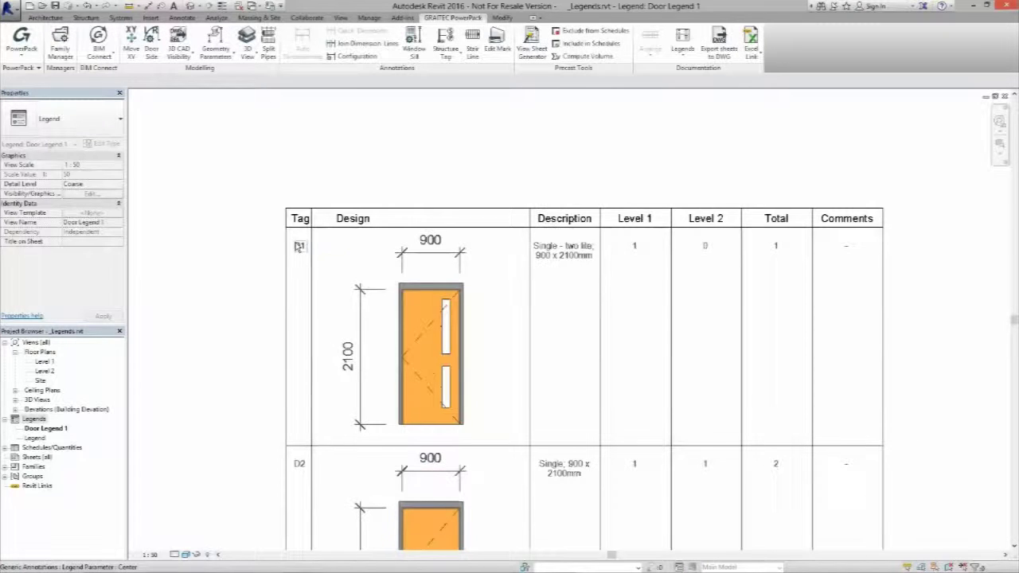
# Turn on page splitting, using the seven Tag-to-Comments labels as each page's header
pyautogui.scroll(-5, 337, 306)
pyautogui.moveTo(341, 322); pyautogui.dragTo(605, 426, button='middle')
pyautogui.scroll(3, 550, 341)
pyautogui.scroll(1, 544, 343)
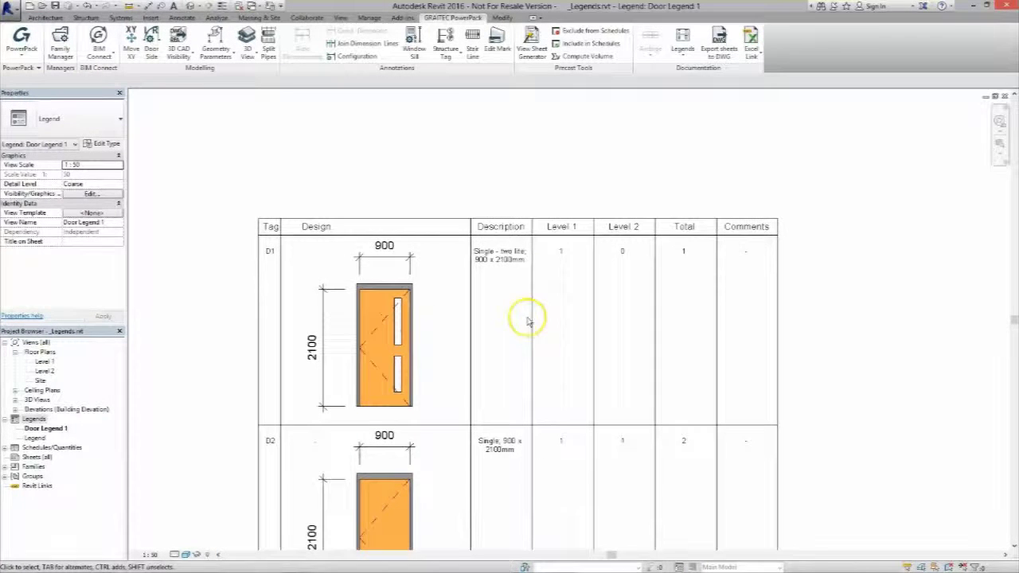
pyautogui.click(683, 44)
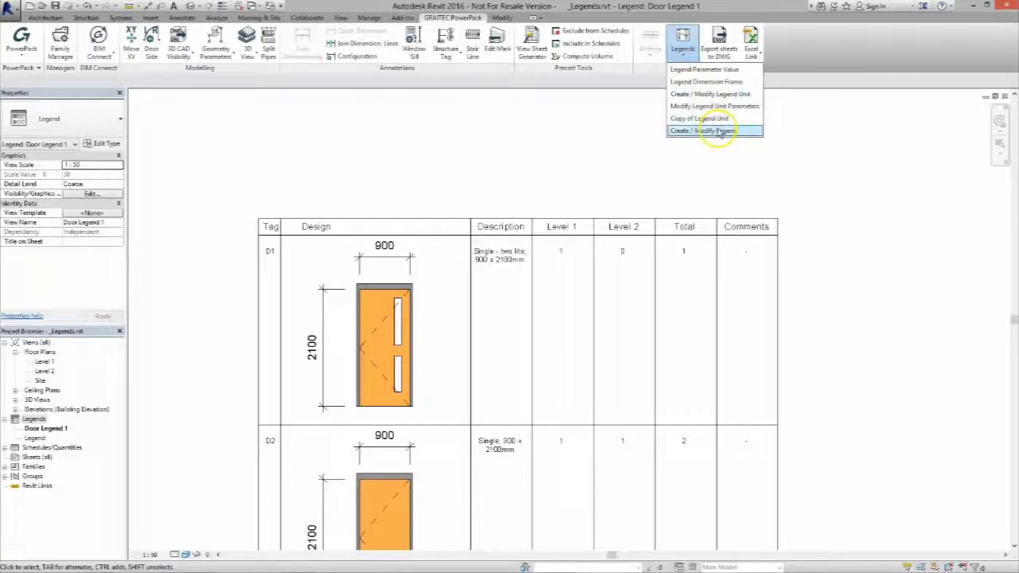
pyautogui.click(714, 131)
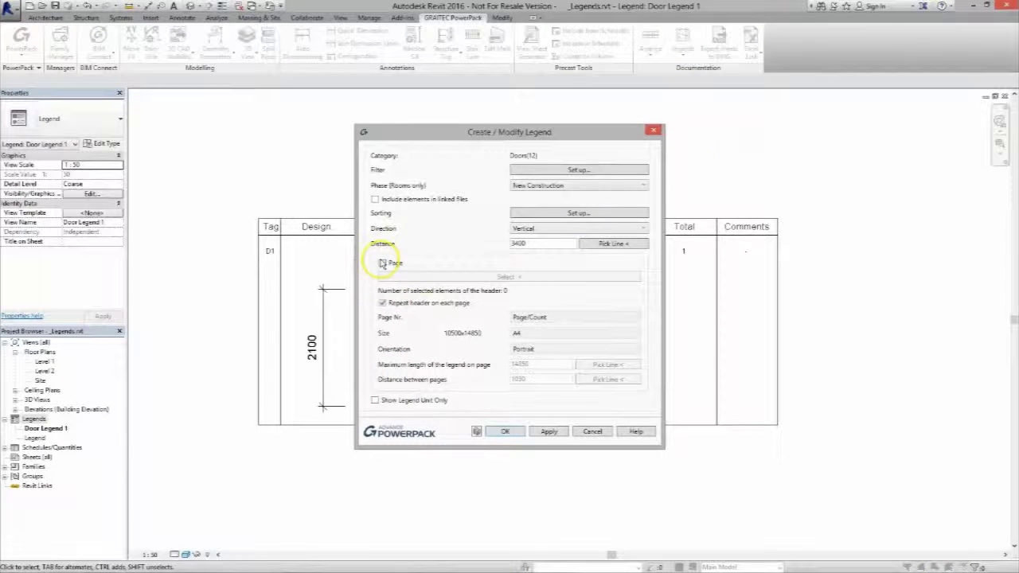
pyautogui.click(382, 262)
pyautogui.click(411, 279)
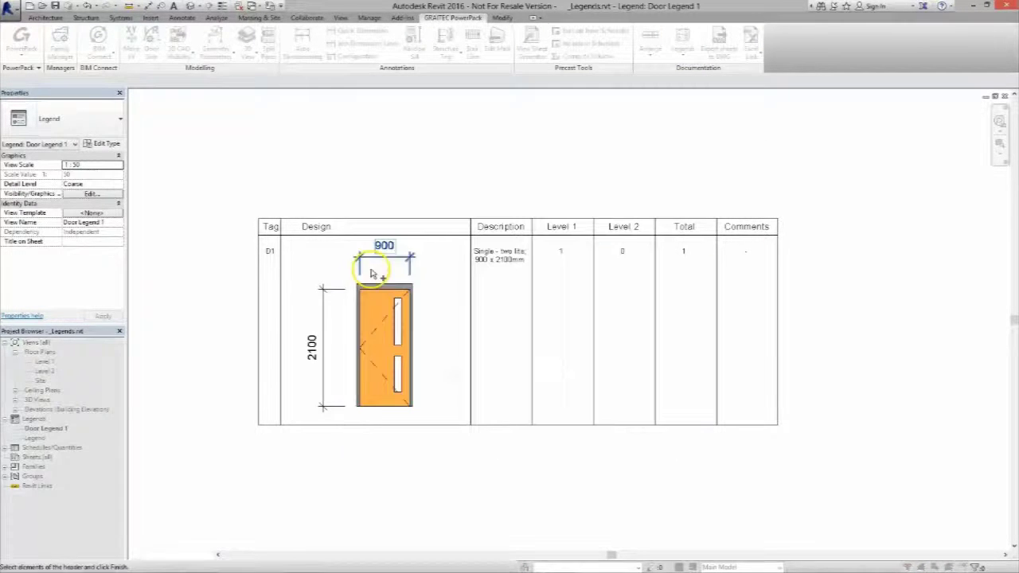
pyautogui.moveTo(239, 241); pyautogui.dragTo(796, 191)
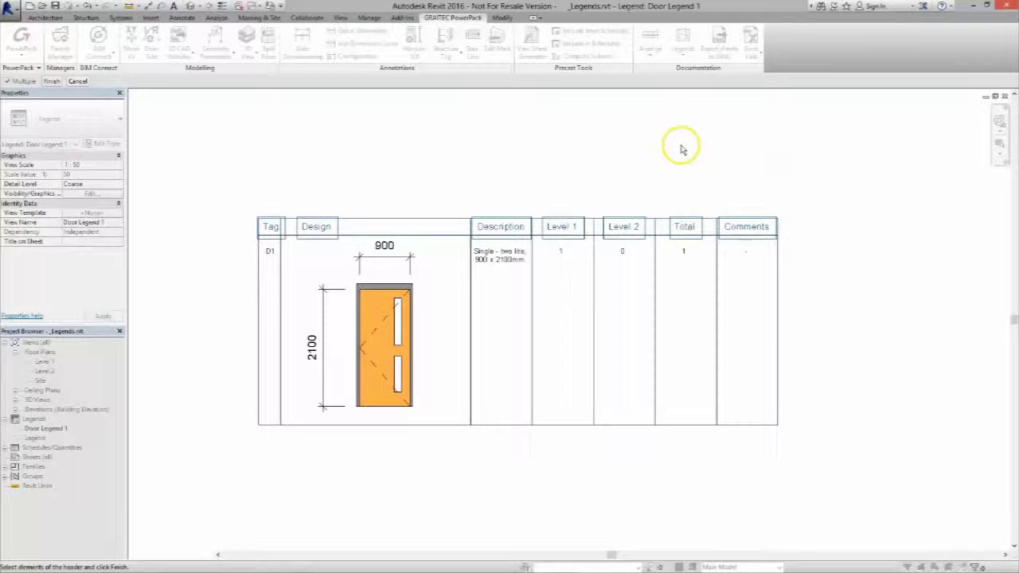
pyautogui.click(52, 82)
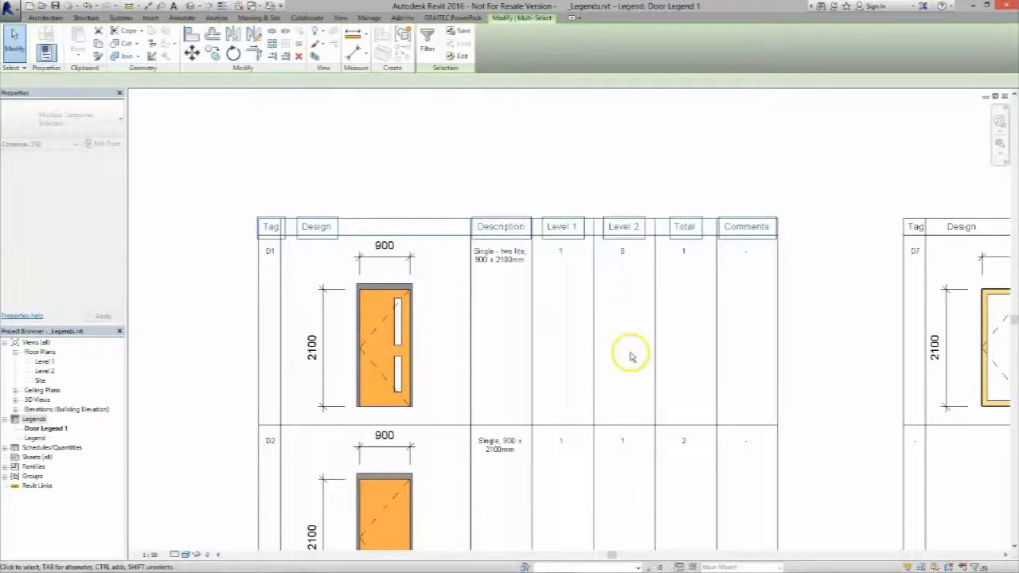
# Deselect, bring the first door table into view, and open the legend command list
pyautogui.scroll(-3, 584, 296)
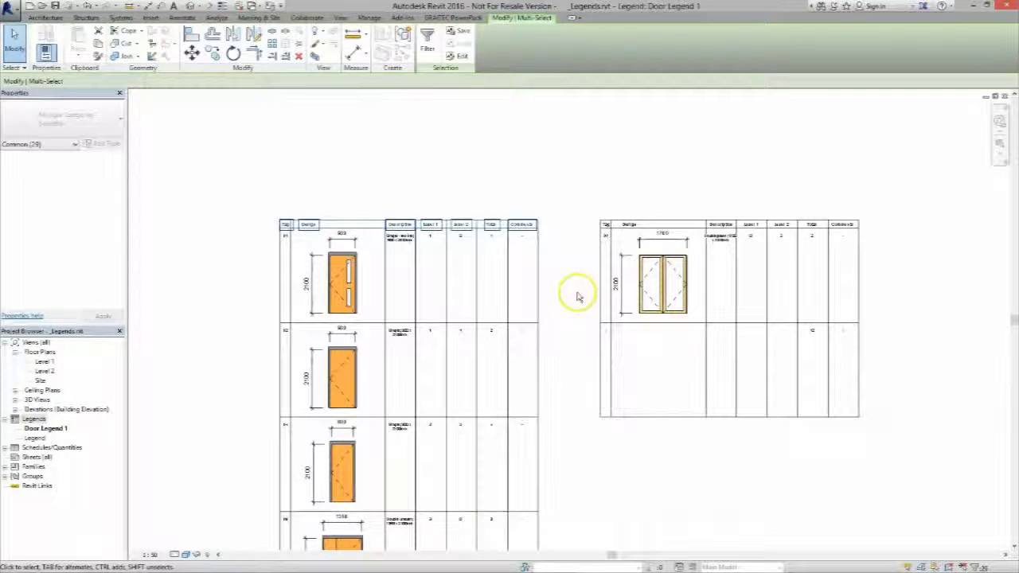
pyautogui.click(578, 297)
pyautogui.moveTo(586, 279); pyautogui.dragTo(647, 292, button='middle')
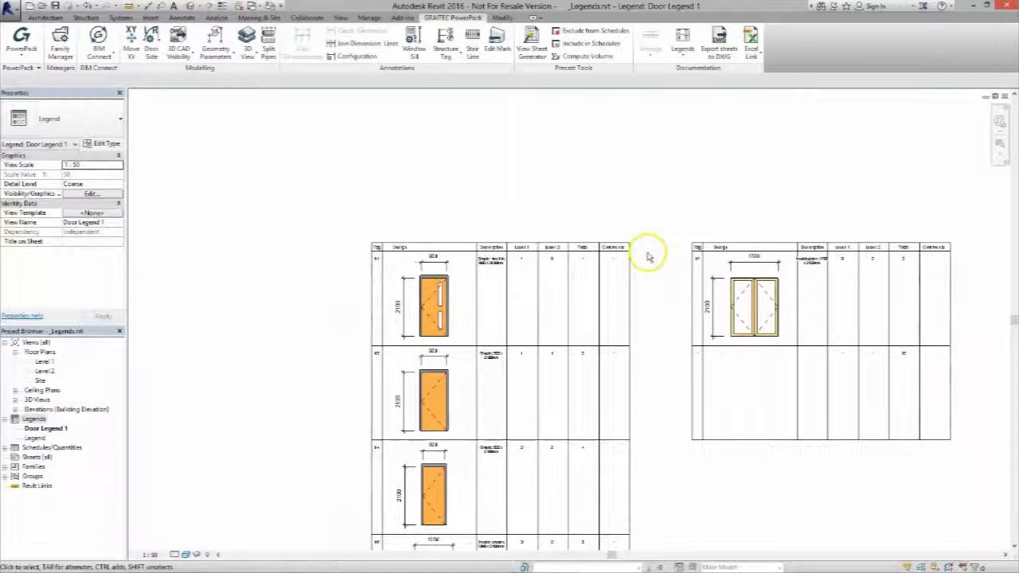
pyautogui.scroll(4, 647, 260)
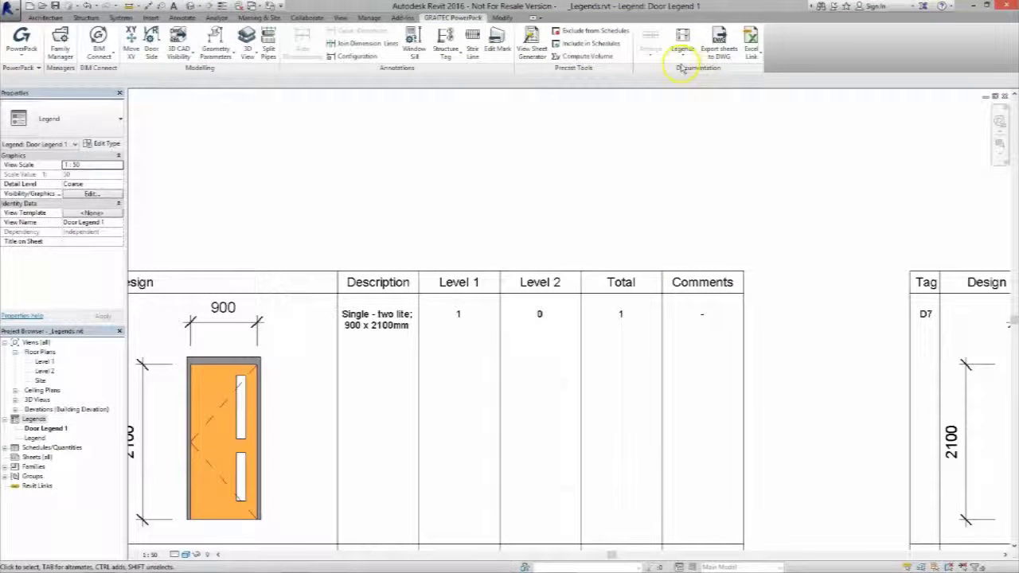
pyautogui.click(682, 54)
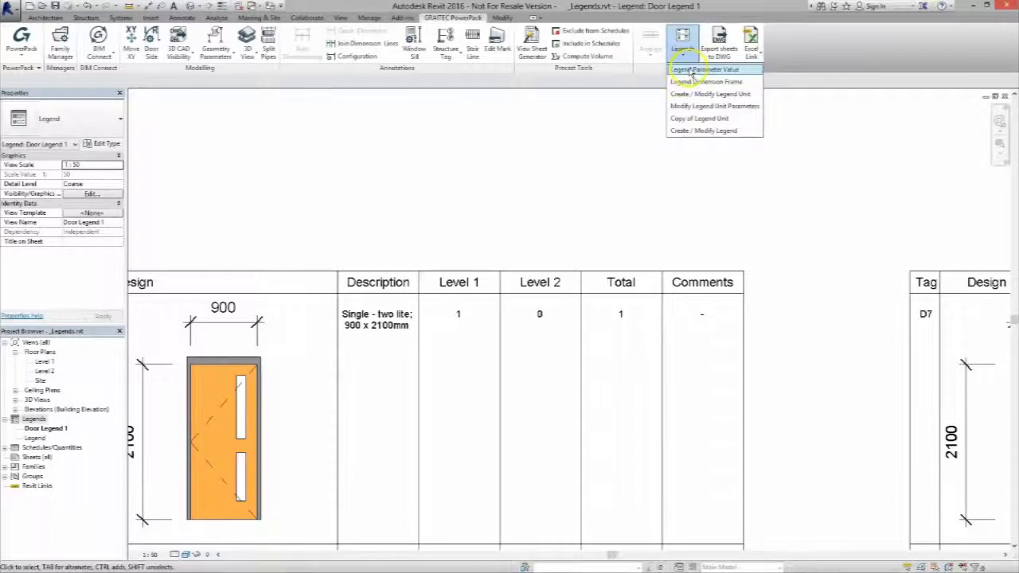